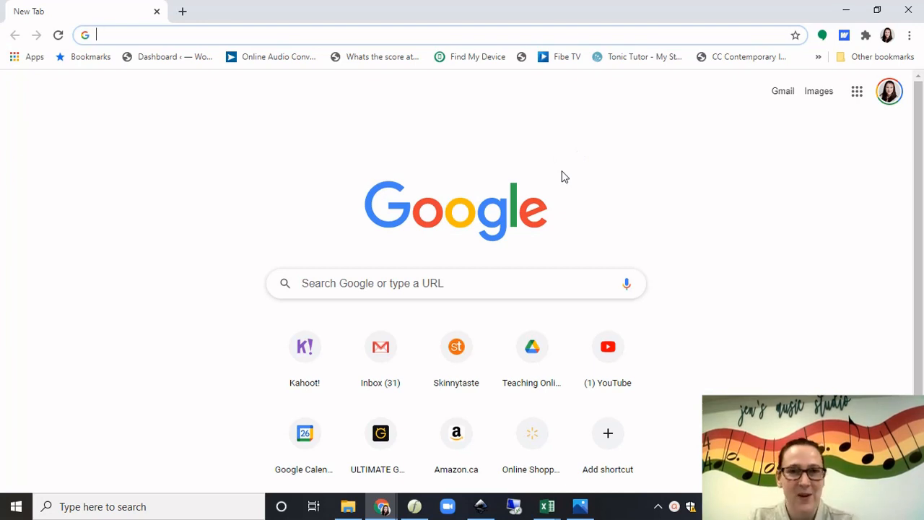
# Go to kahoot.com and log in to the account
pyautogui.click(309, 38)
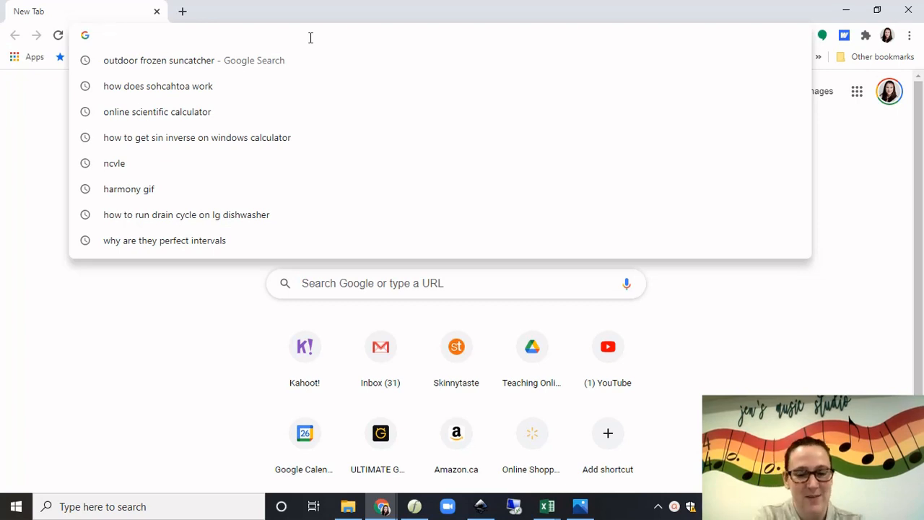
pyautogui.write('kahoo')
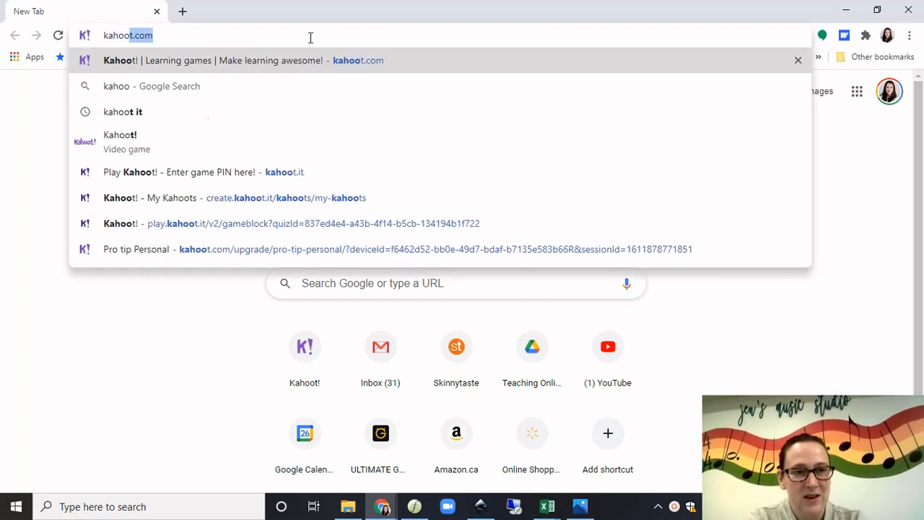
pyautogui.write('t.com')
pyautogui.press('Return')
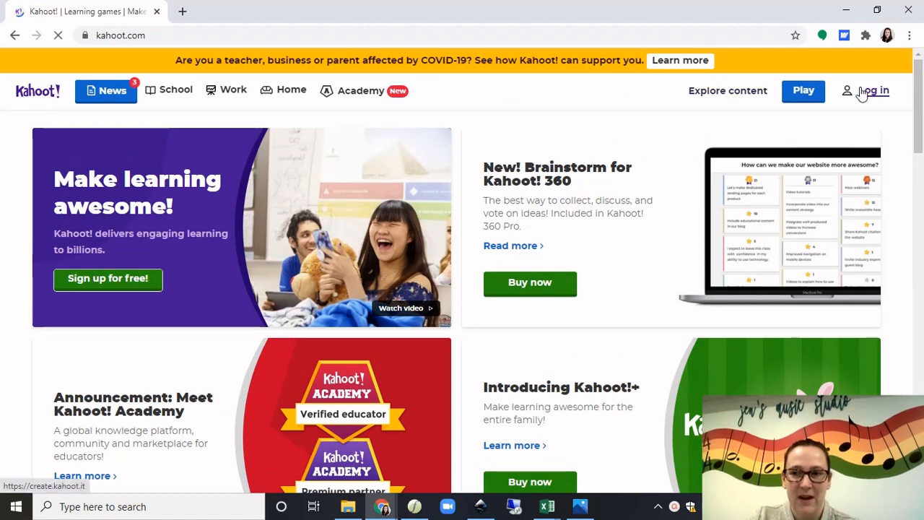
pyautogui.click(874, 98)
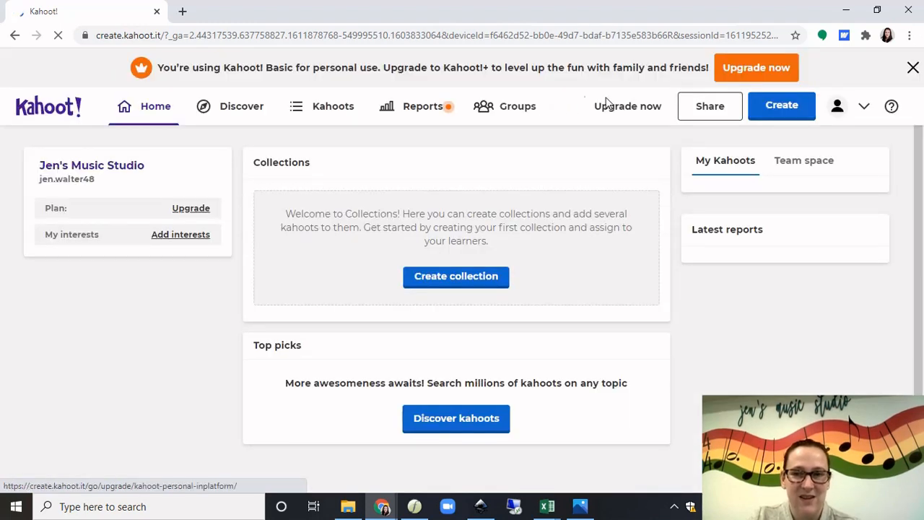
# Create a new blank kahoot
pyautogui.click(786, 109)
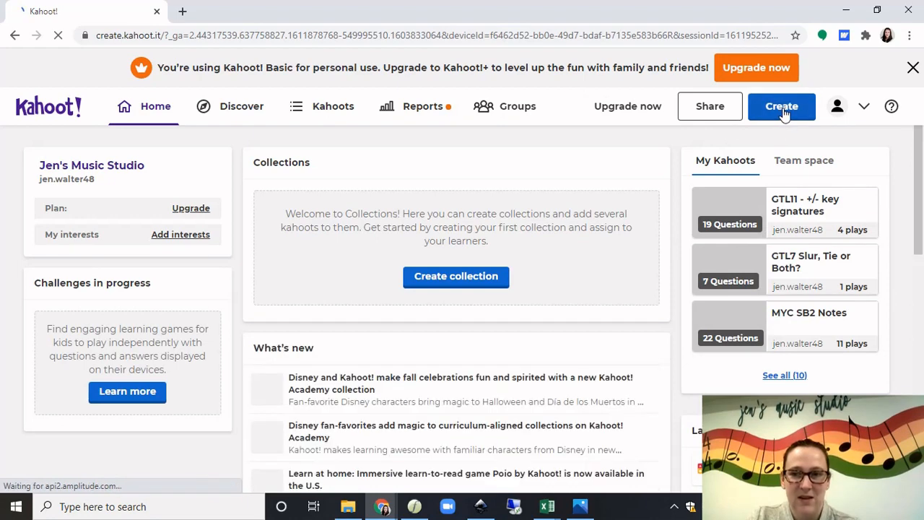
pyautogui.click(786, 114)
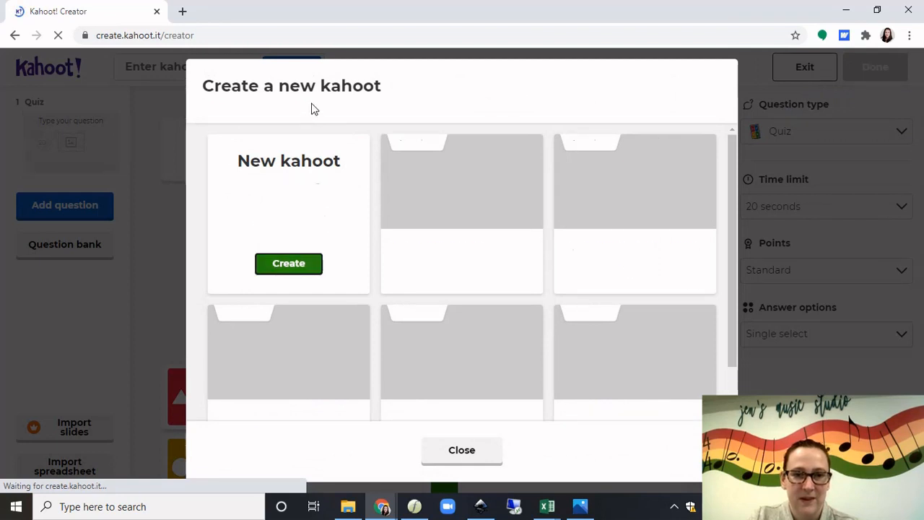
pyautogui.click(289, 264)
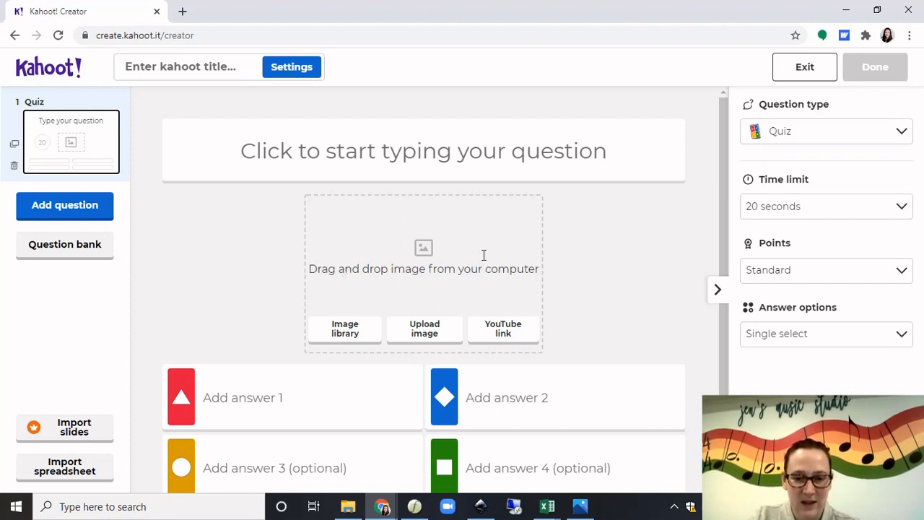
# Upload Interval1.png from the Interval Quality folder within PNG Intervals as the first question's image
pyautogui.scroll(-1, 489, 256)
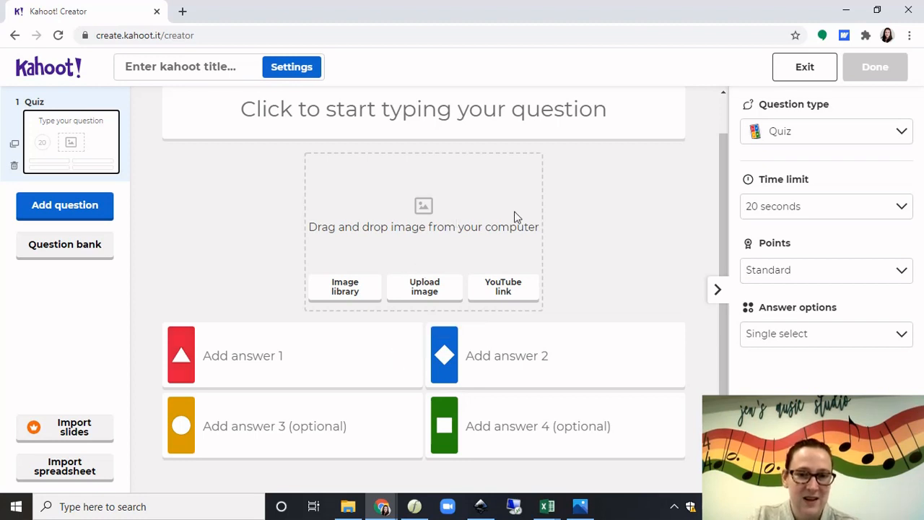
pyautogui.click(427, 289)
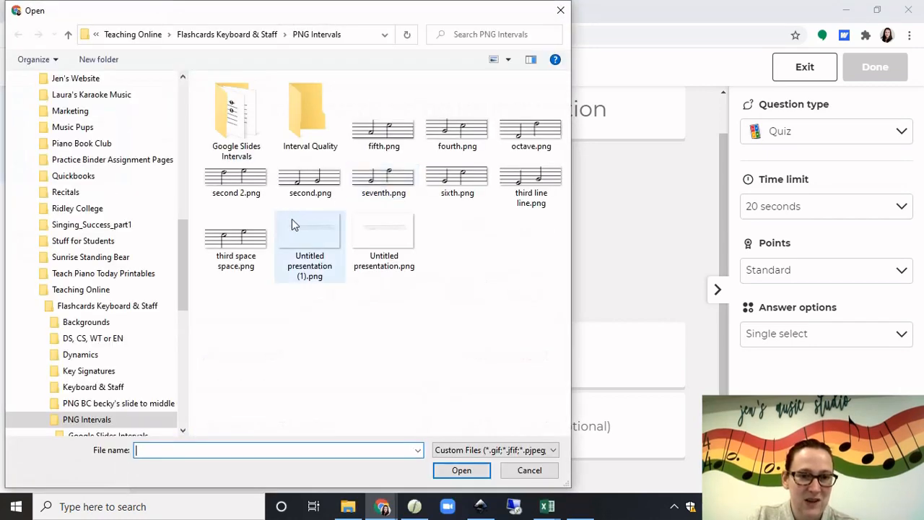
pyautogui.click(305, 137)
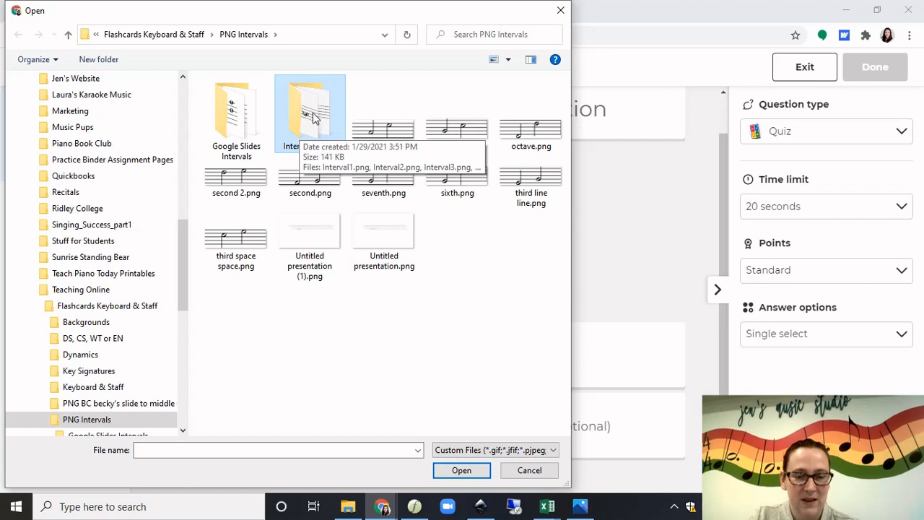
pyautogui.doubleClick(313, 119)
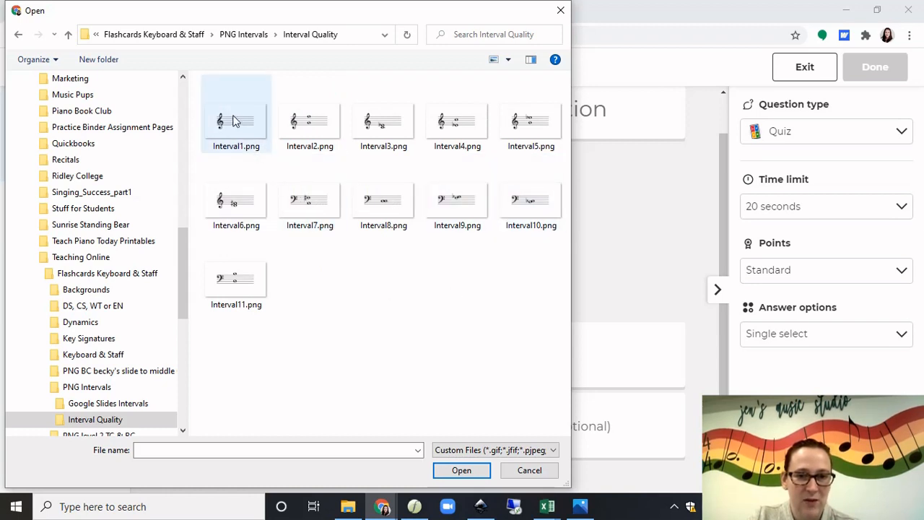
pyautogui.click(262, 133)
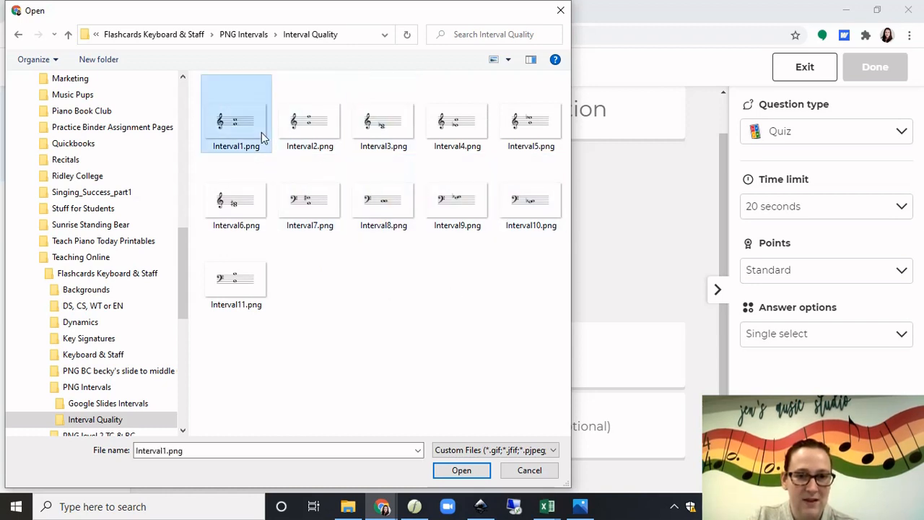
pyautogui.click(461, 470)
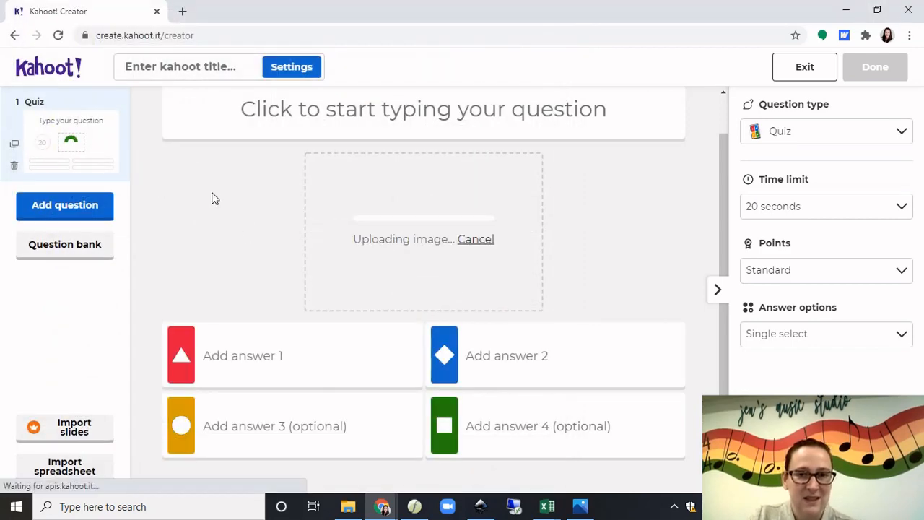
# Enter "Name the interval" as the first question's text
pyautogui.click(437, 112)
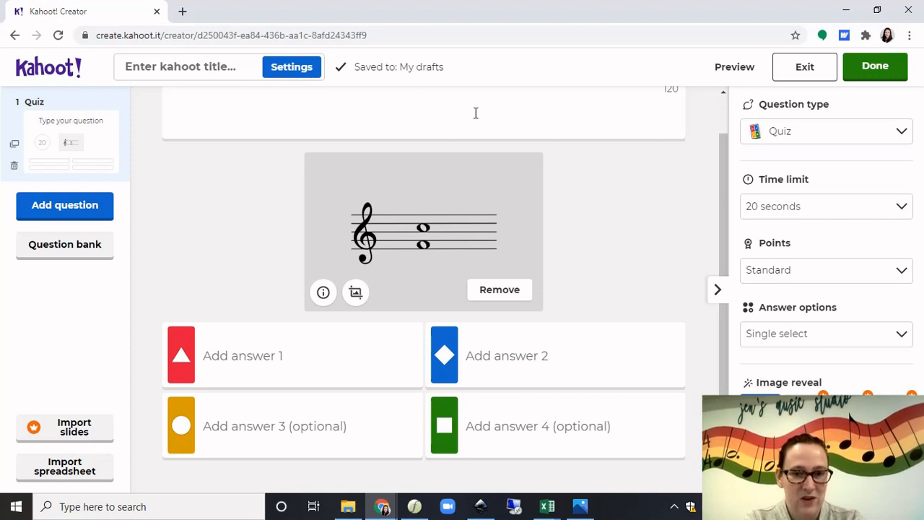
pyautogui.write('Nam')
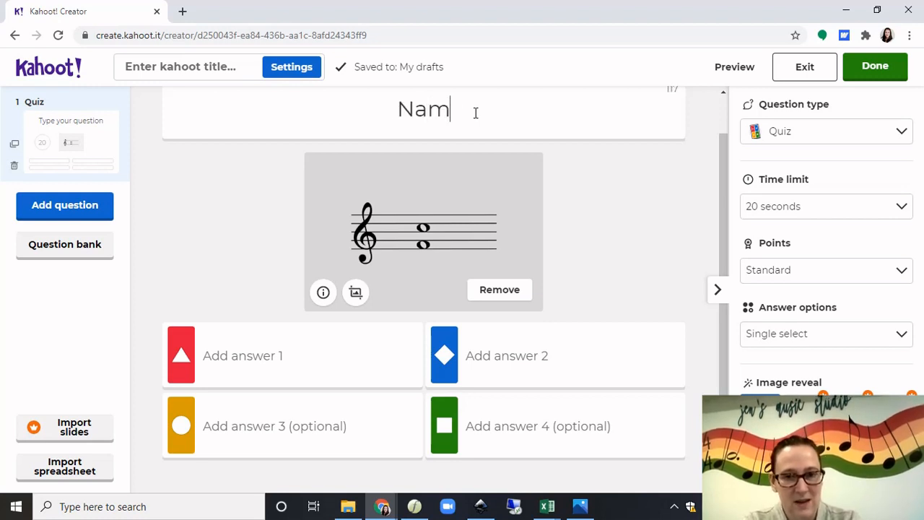
pyautogui.write('e the in')
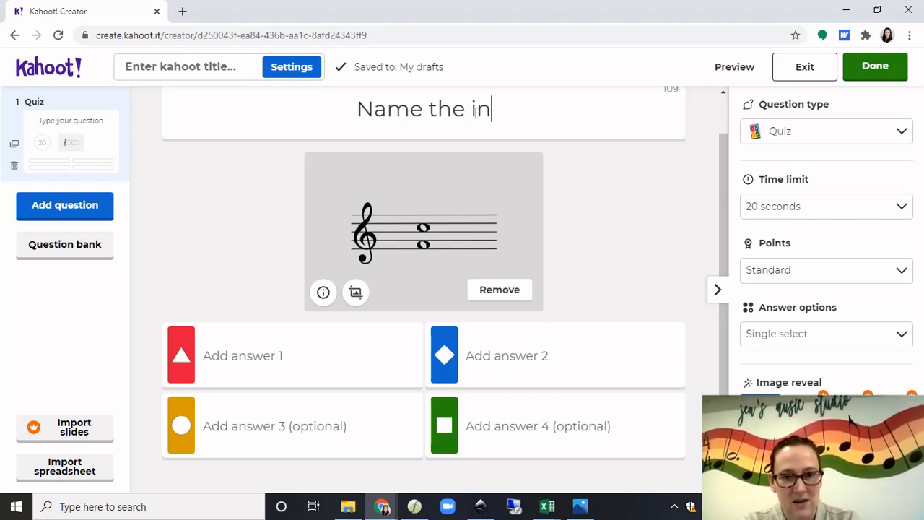
pyautogui.write('terval')
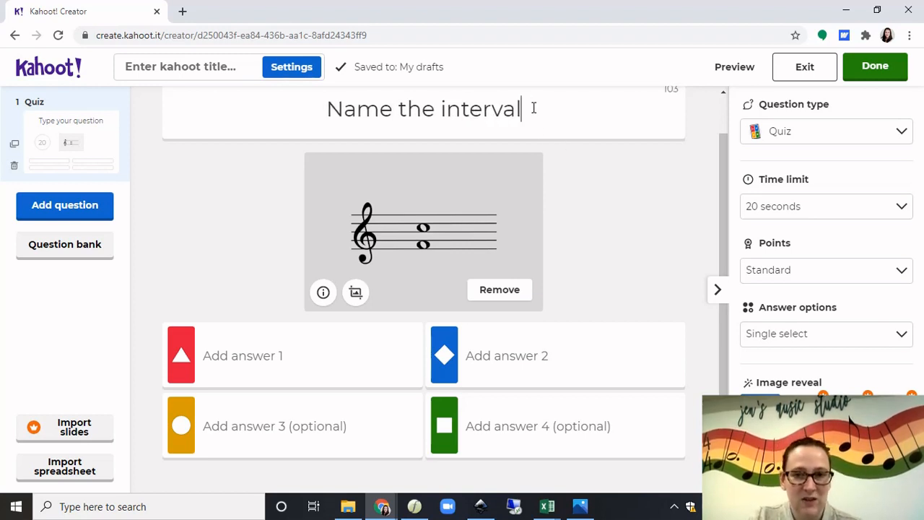
pyautogui.moveTo(530, 110); pyautogui.dragTo(323, 116)
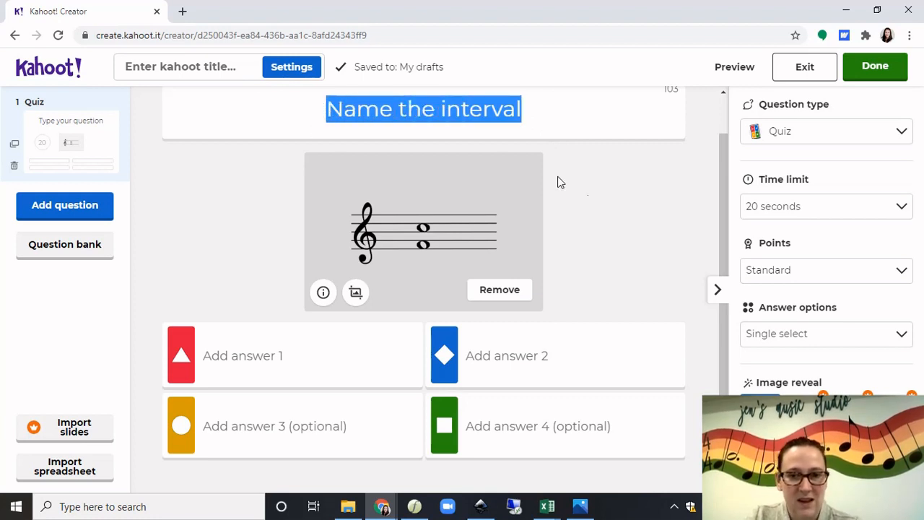
pyautogui.click(588, 195)
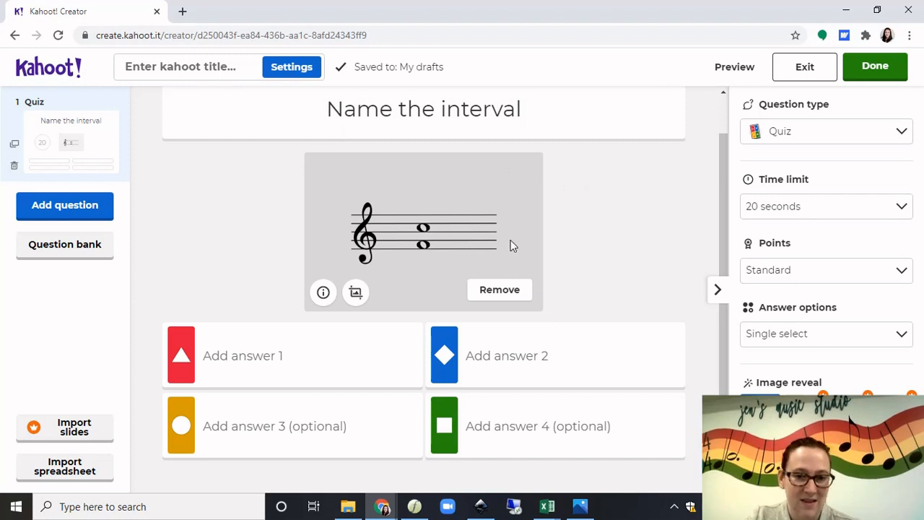
# Fill in the first three answers as "Major 5th", "Minor 5th" and "Perfect 5th"
pyautogui.click(335, 355)
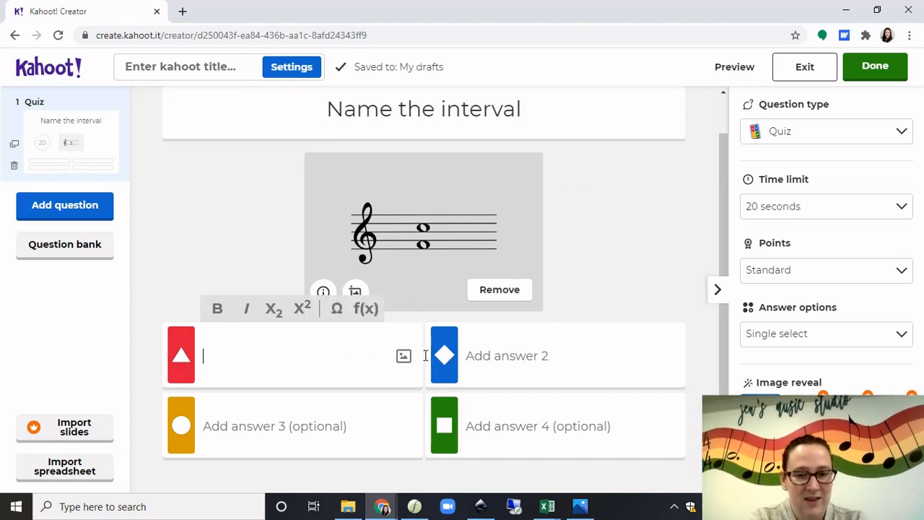
pyautogui.write('Ma')
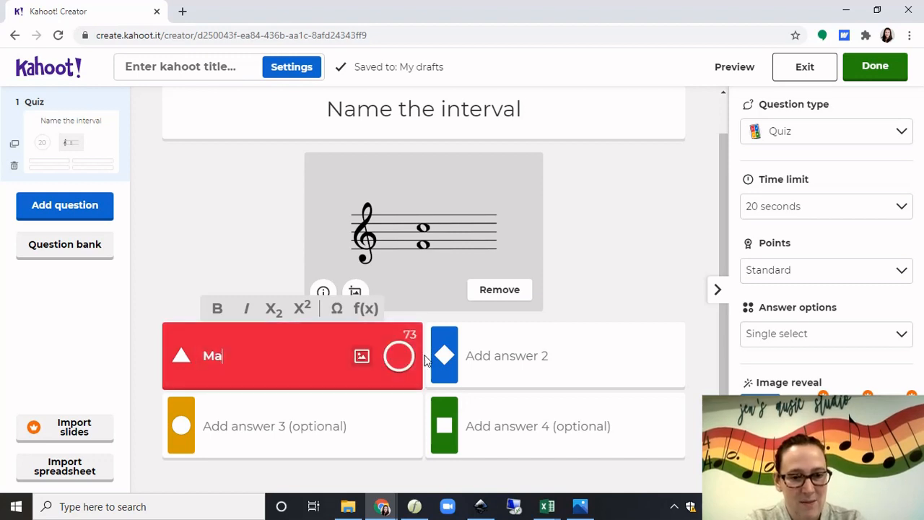
pyautogui.write('jor 5th')
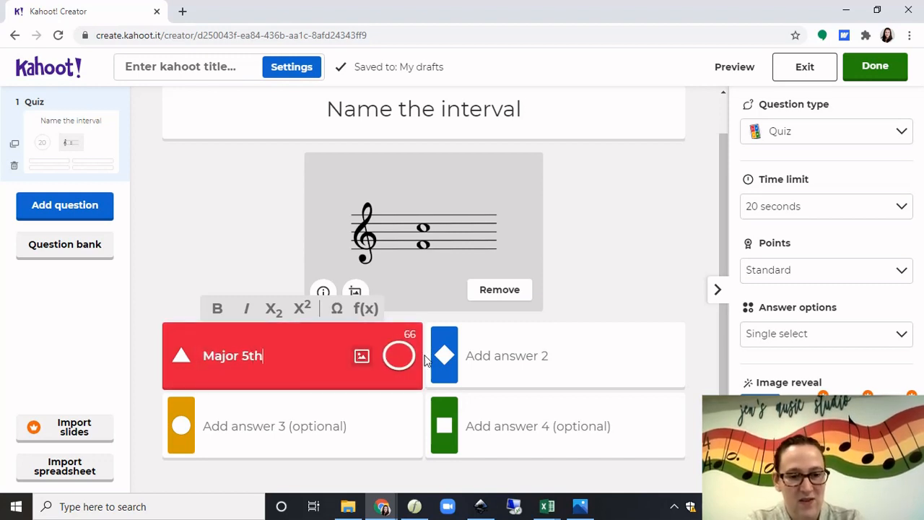
pyautogui.click(544, 341)
pyautogui.write('Minor ')
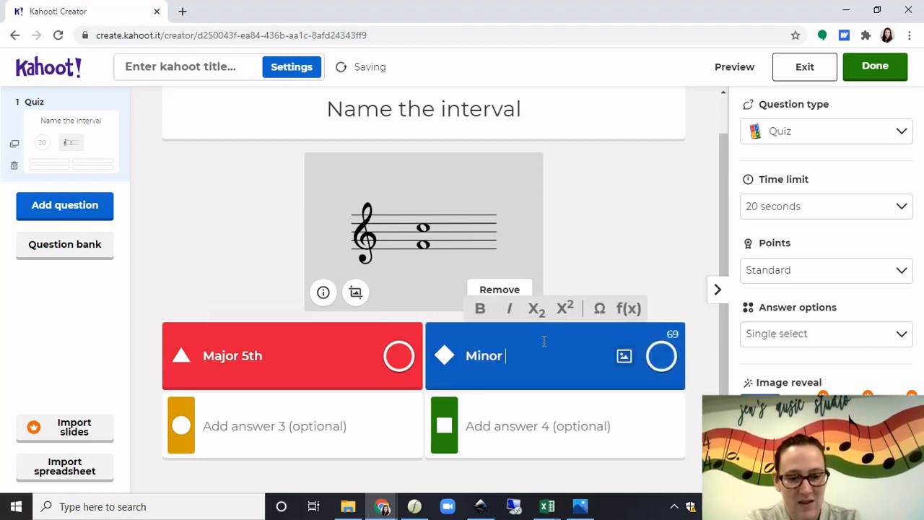
pyautogui.write('5th')
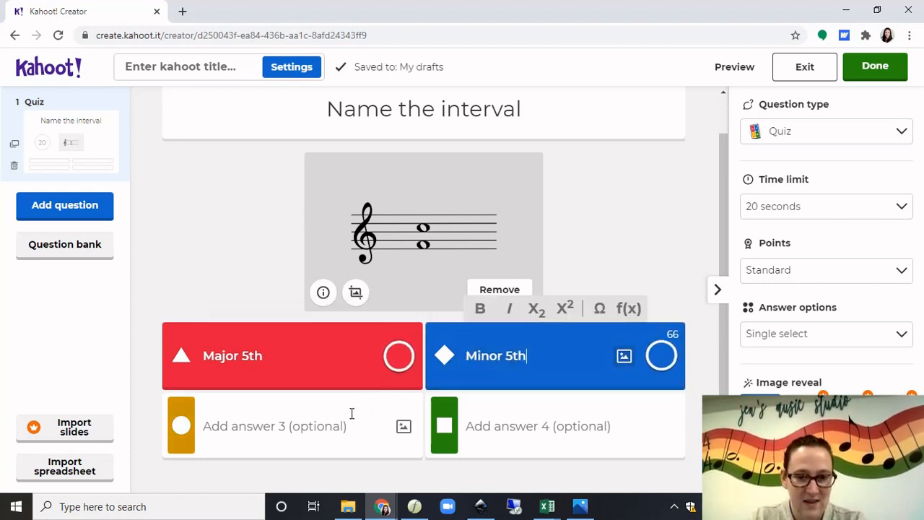
pyautogui.click(350, 414)
pyautogui.write('Perfe')
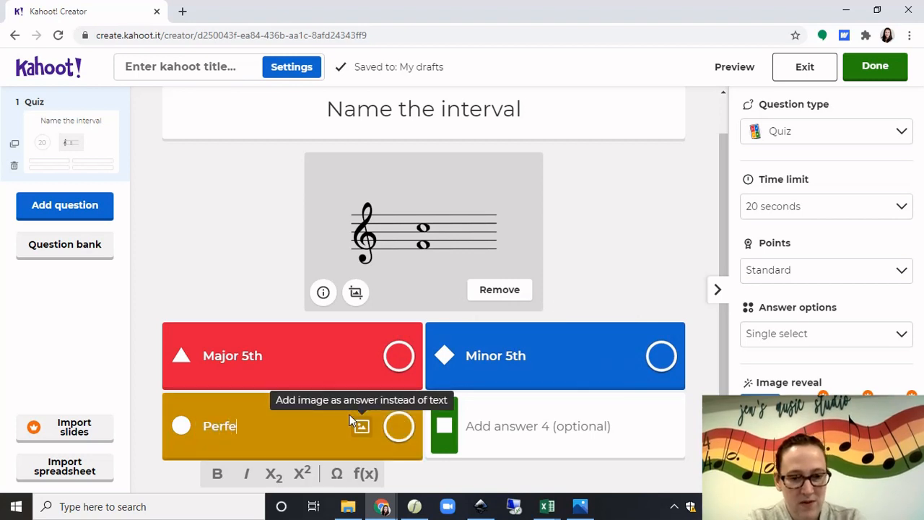
pyautogui.write('ct 5th')
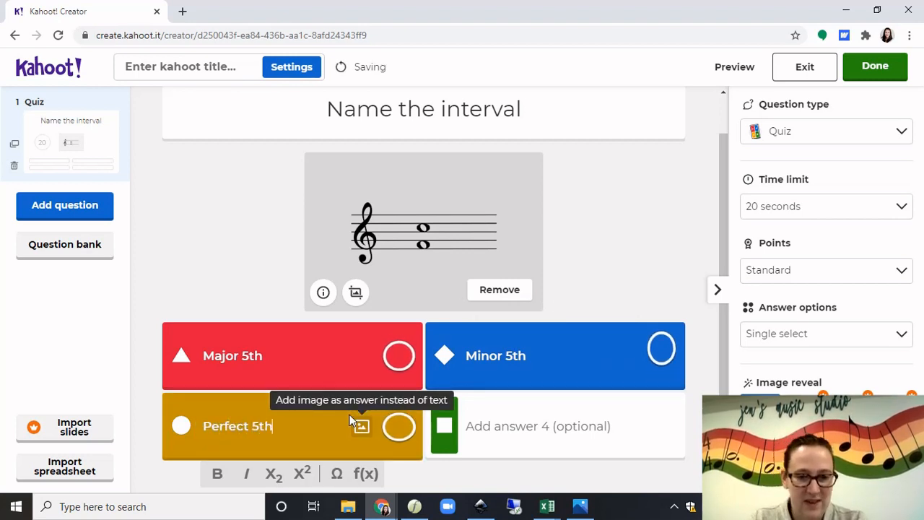
# Enter "Perfect 4th" as answer 4 and mark "Perfect 5th" as the correct answer
pyautogui.click(554, 433)
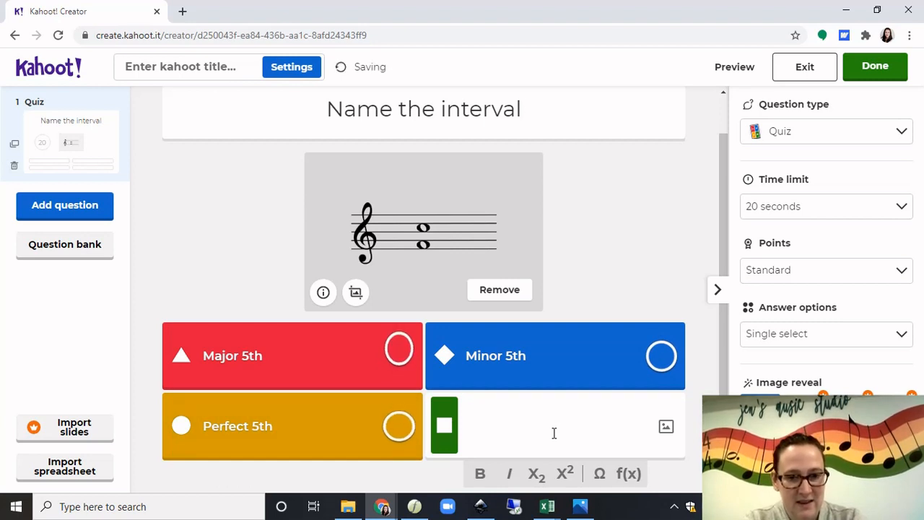
pyautogui.write('P')
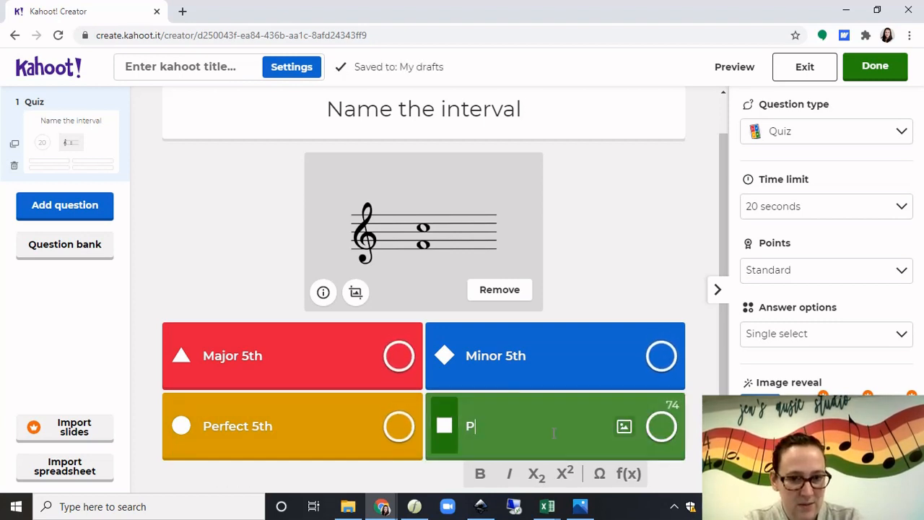
pyautogui.write('erceft 4t')
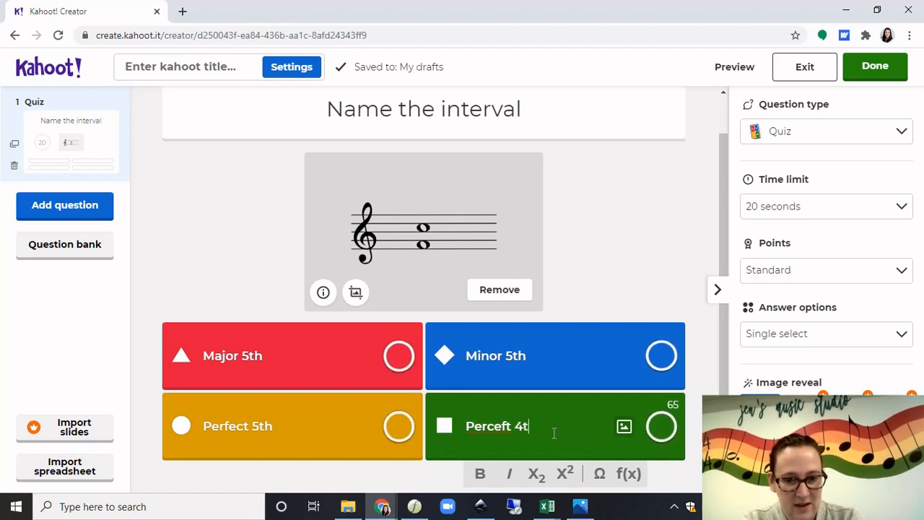
pyautogui.press('BackSpace')
pyautogui.press('BackSpace')
pyautogui.press('BackSpace')
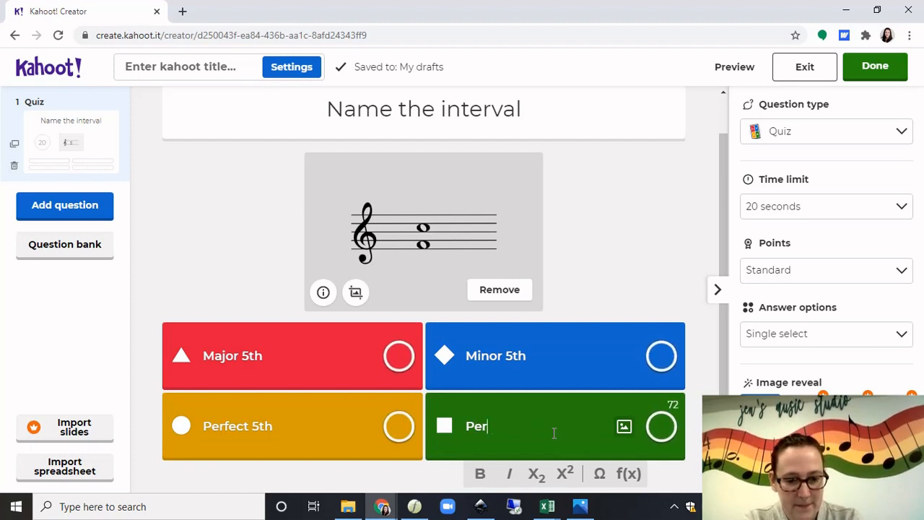
pyautogui.write('fect ')
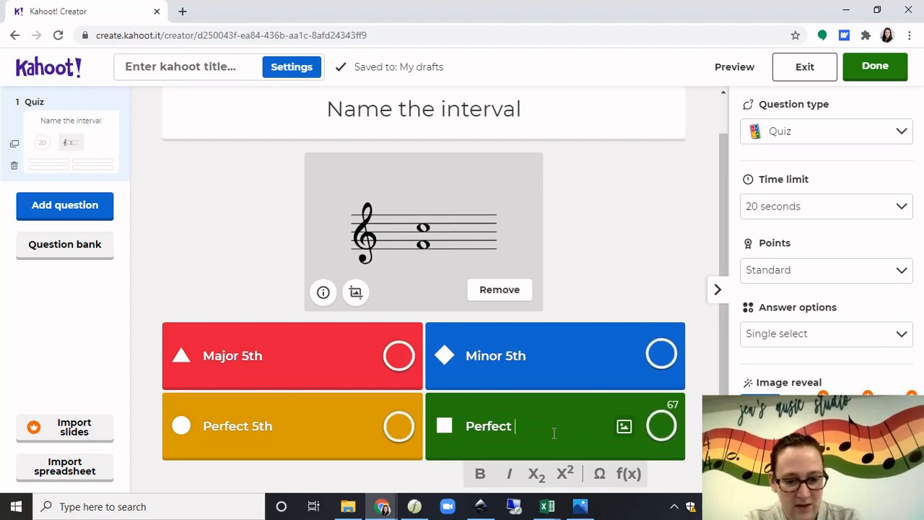
pyautogui.write('4')
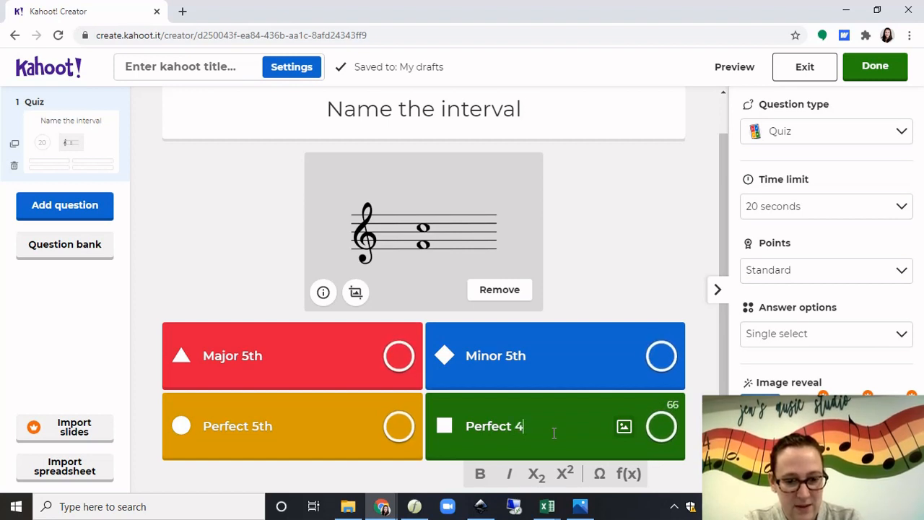
pyautogui.write('th')
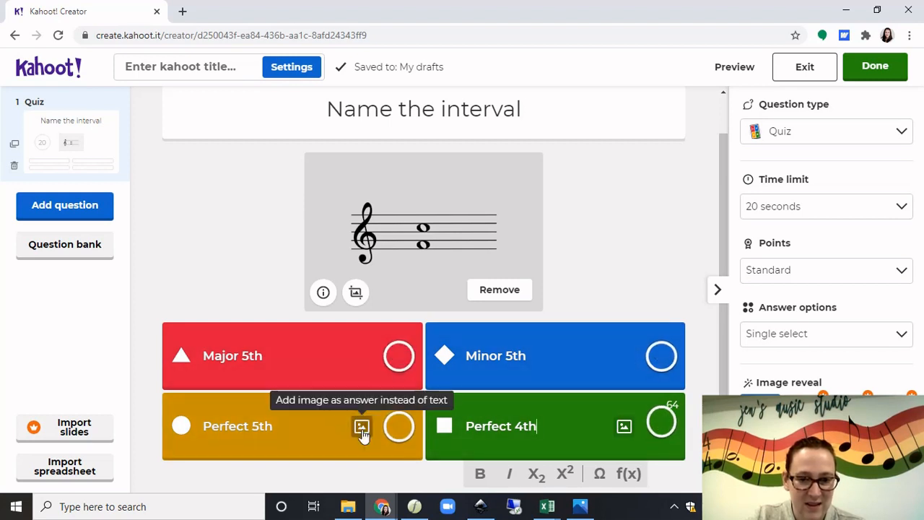
pyautogui.click(399, 427)
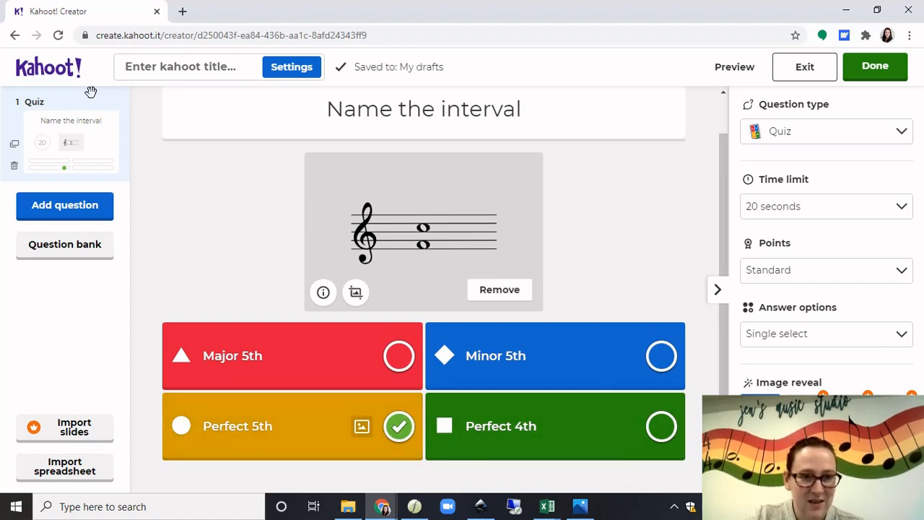
# Add a second Quiz-type question and enter "Name the interval" as its text
pyautogui.click(95, 208)
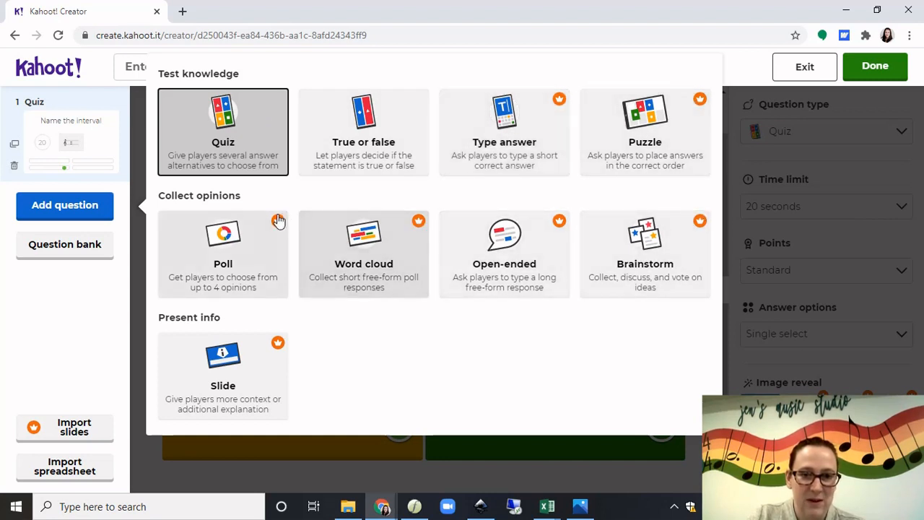
pyautogui.click(252, 135)
pyautogui.click(425, 111)
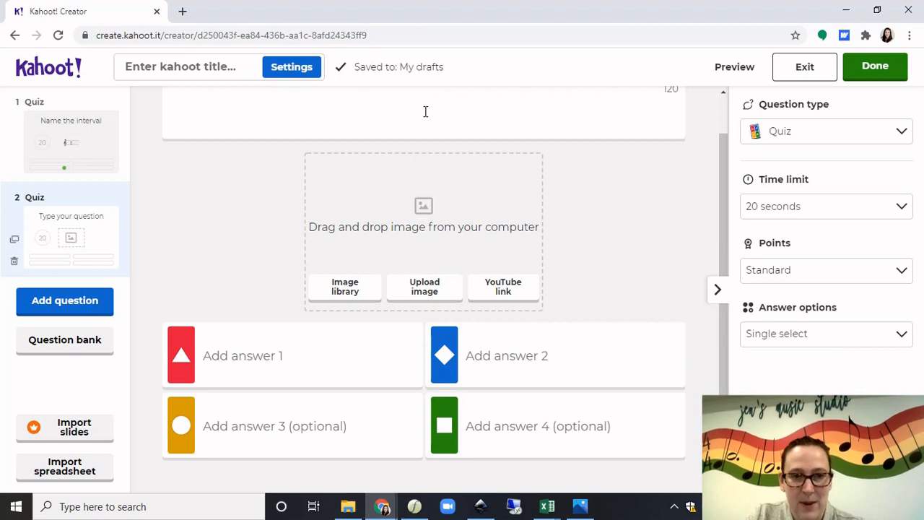
pyautogui.write('Name the interval')
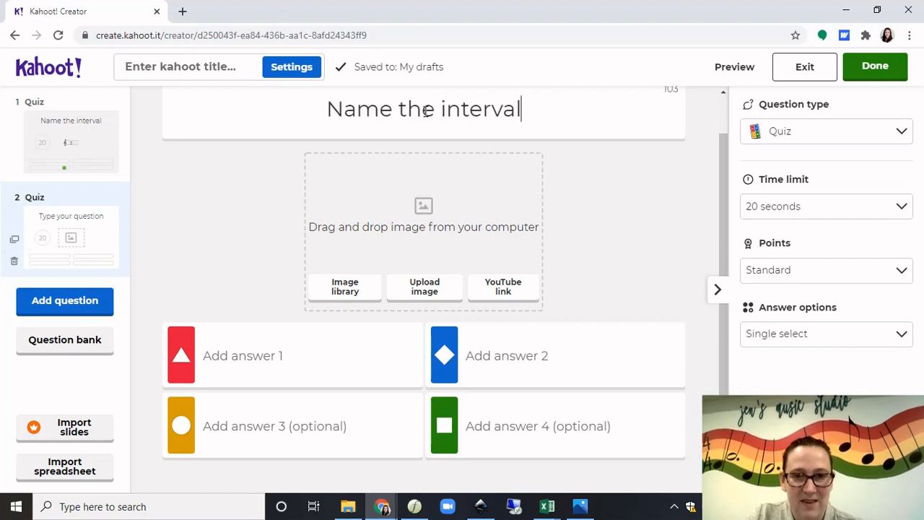
# Upload Interval7.png from the Interval Quality folder as the second question's image
pyautogui.click(432, 296)
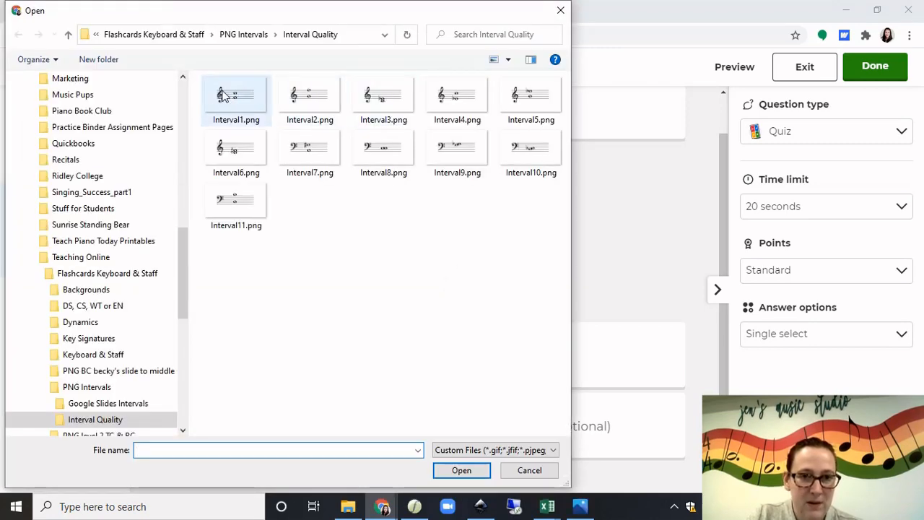
pyautogui.click(315, 156)
pyautogui.click(467, 470)
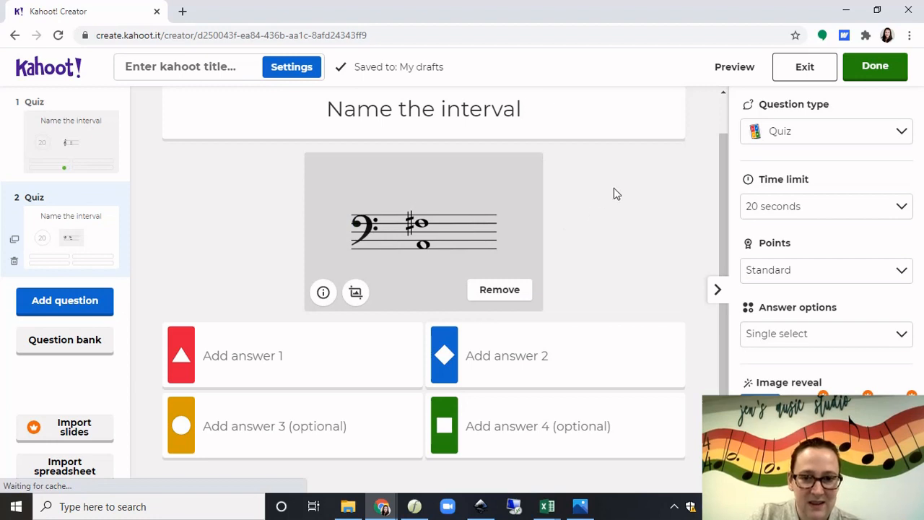
# Fill in the second question's first two answers as "Major 6th" and "Minor 6th"
pyautogui.click(361, 351)
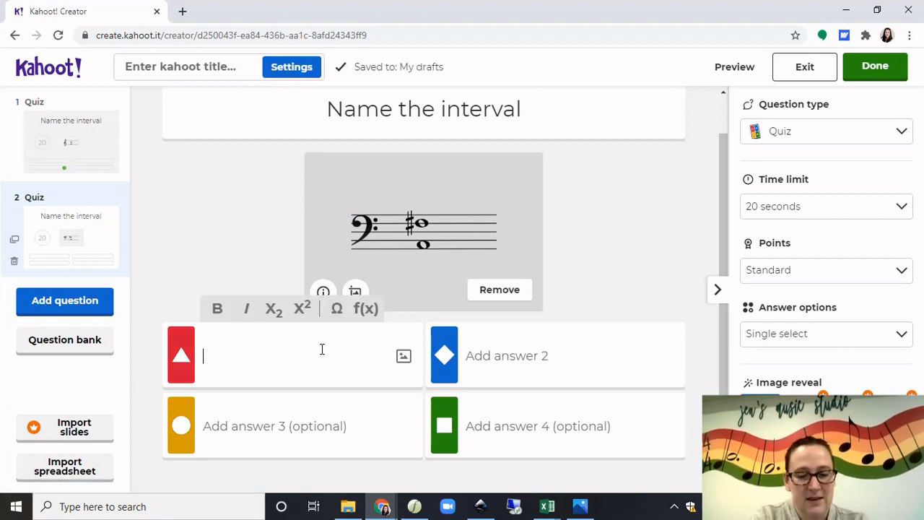
pyautogui.write('Major')
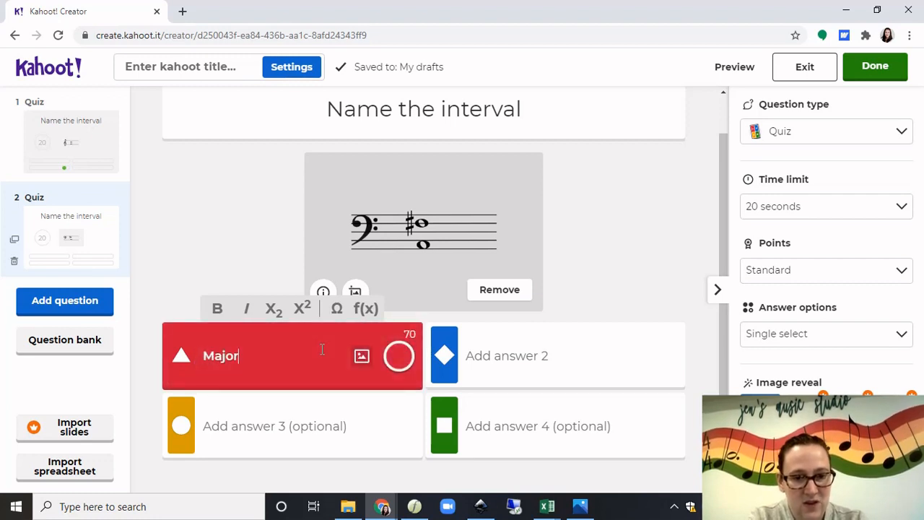
pyautogui.write(' 6th')
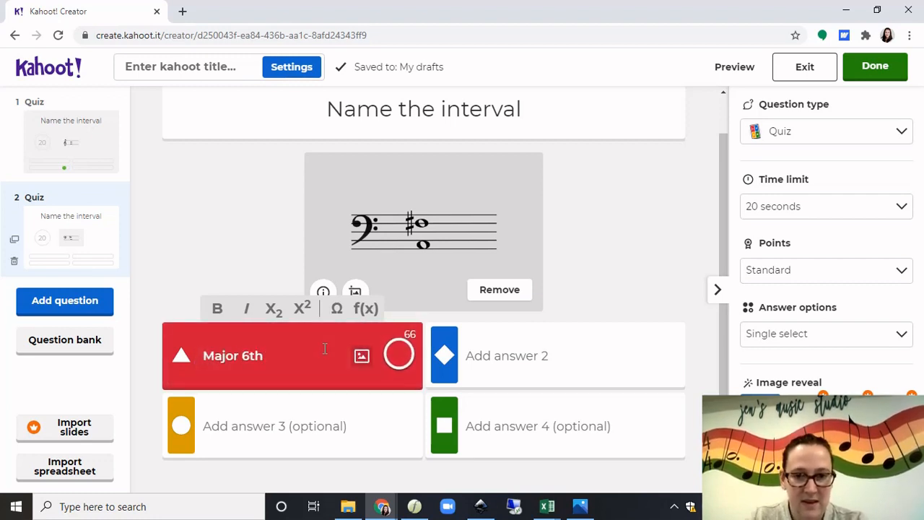
pyautogui.click(492, 361)
pyautogui.write('Mi')
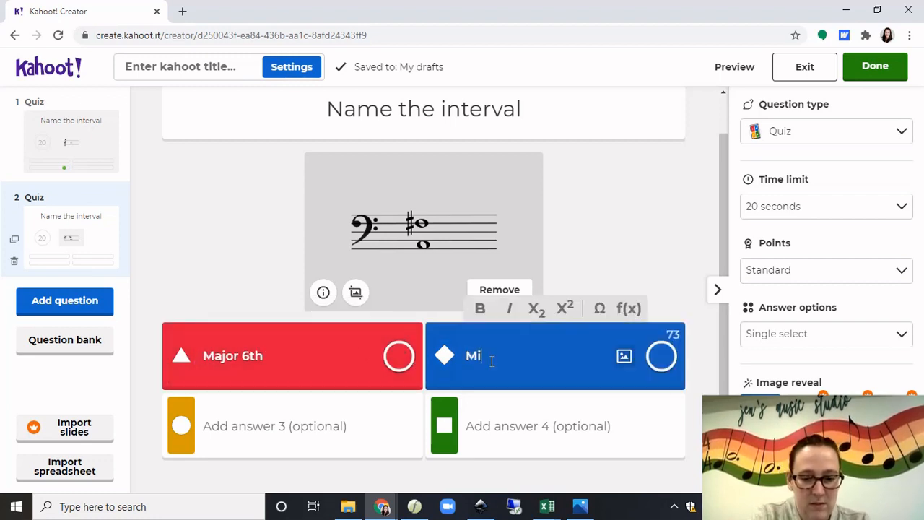
pyautogui.write('nor 6th')
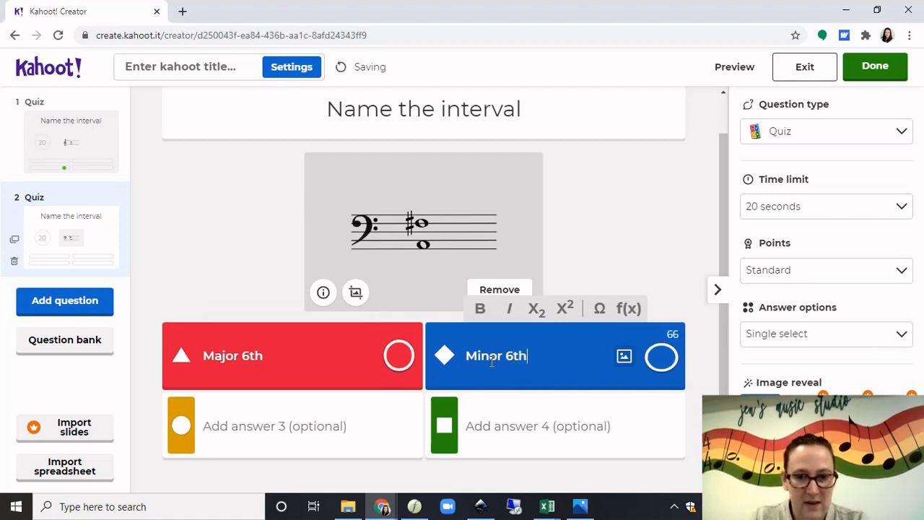
# Enter "Perfect 5th" as answer 3 and "Major 7th" as answer 4, and mark "Major 6th" as the correct answer
pyautogui.click(353, 436)
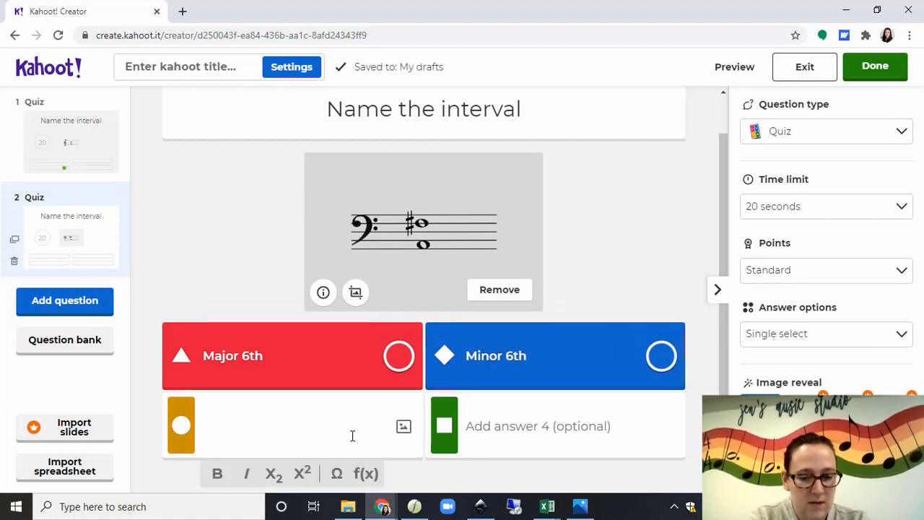
pyautogui.write('Perfect 5th')
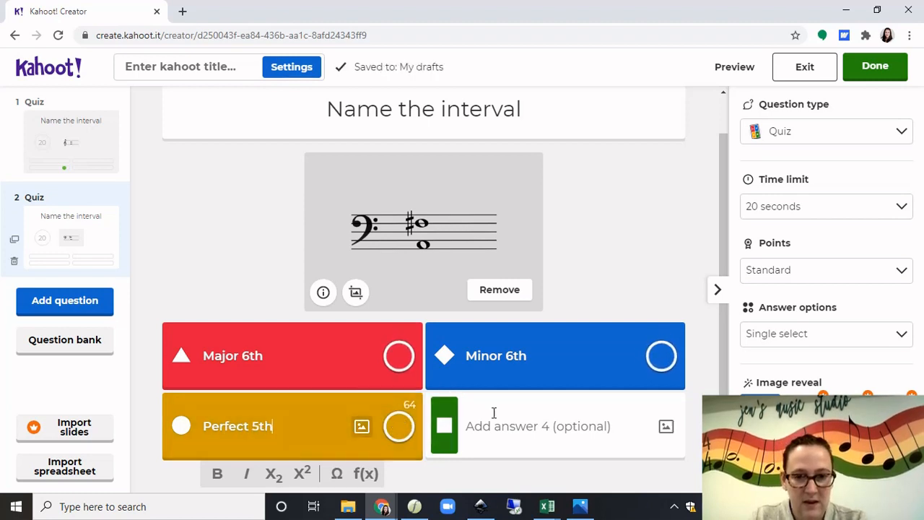
pyautogui.click(517, 419)
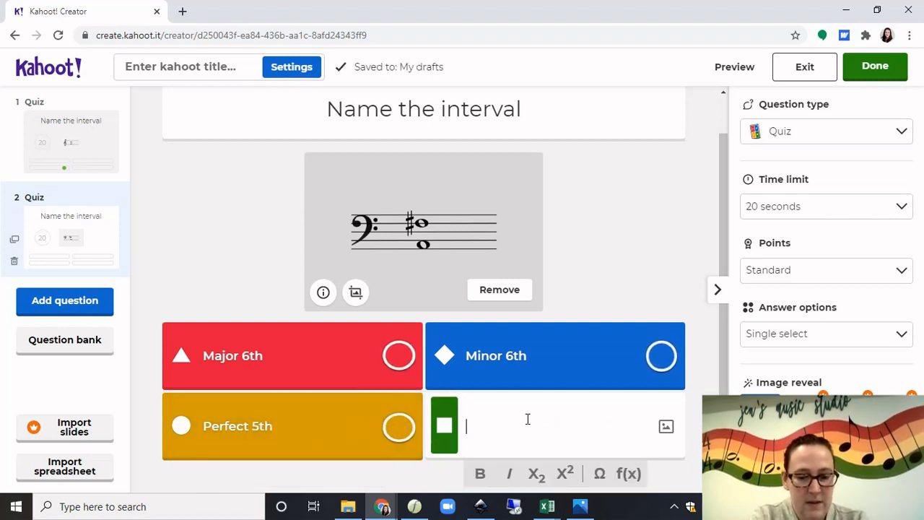
pyautogui.write('Major 7th')
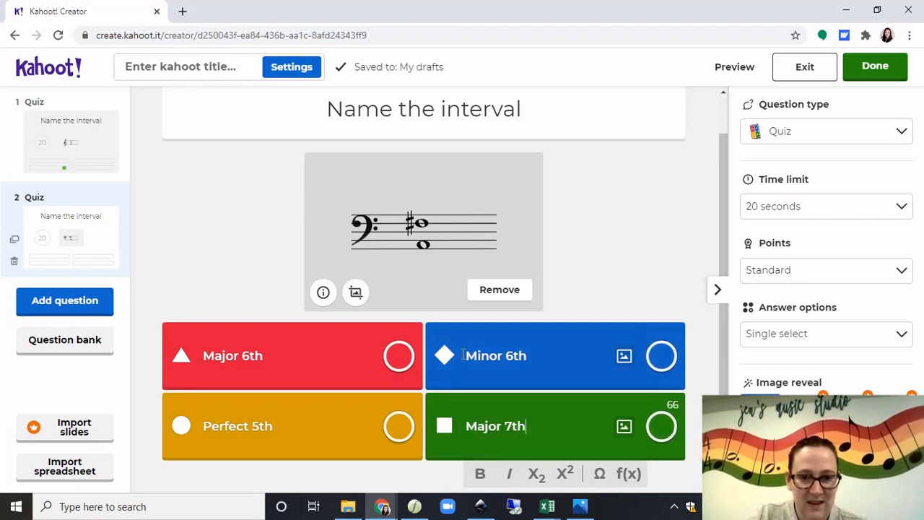
pyautogui.click(400, 356)
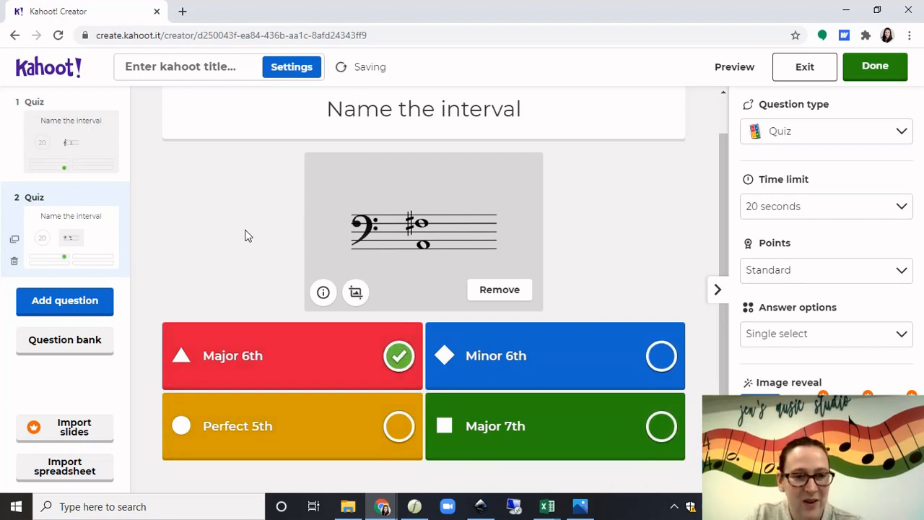
# Add a third Quiz-type question with Interval2.png as its uploaded image and "Name the interval" as its text
pyautogui.click(94, 303)
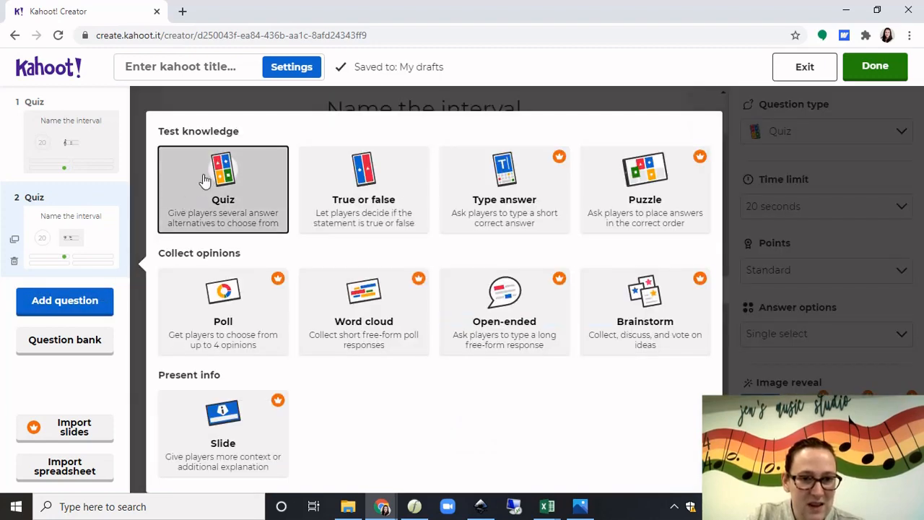
pyautogui.click(208, 179)
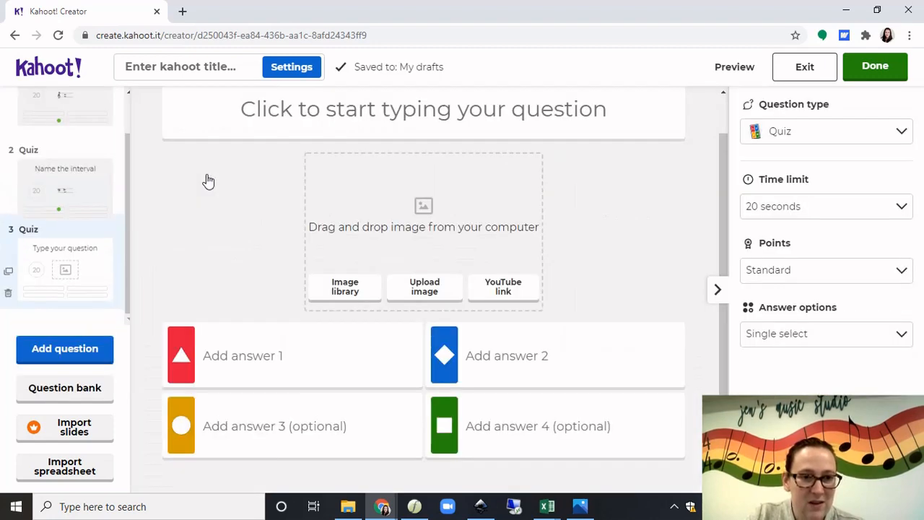
pyautogui.click(431, 291)
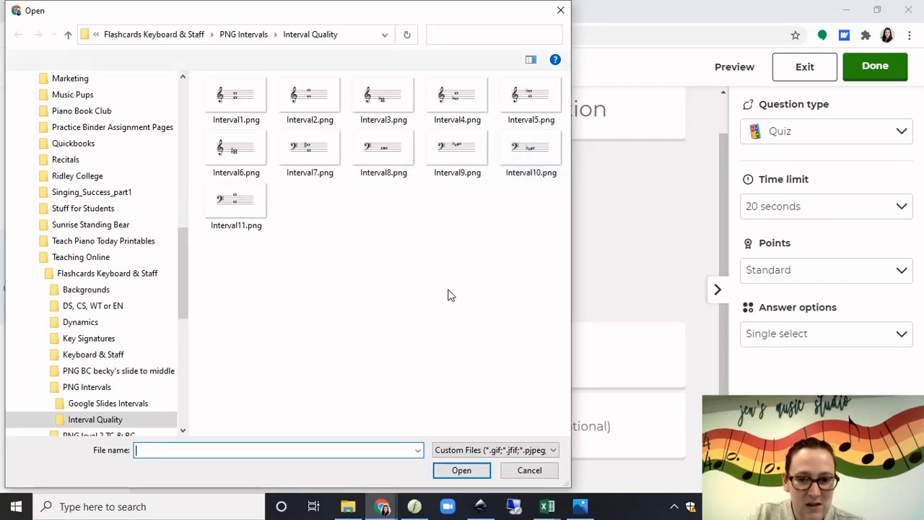
pyautogui.click(297, 105)
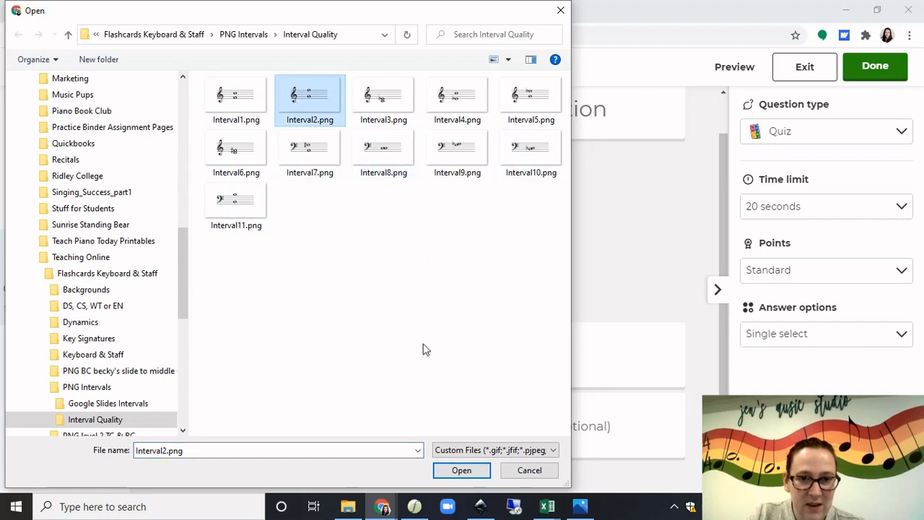
pyautogui.click(461, 470)
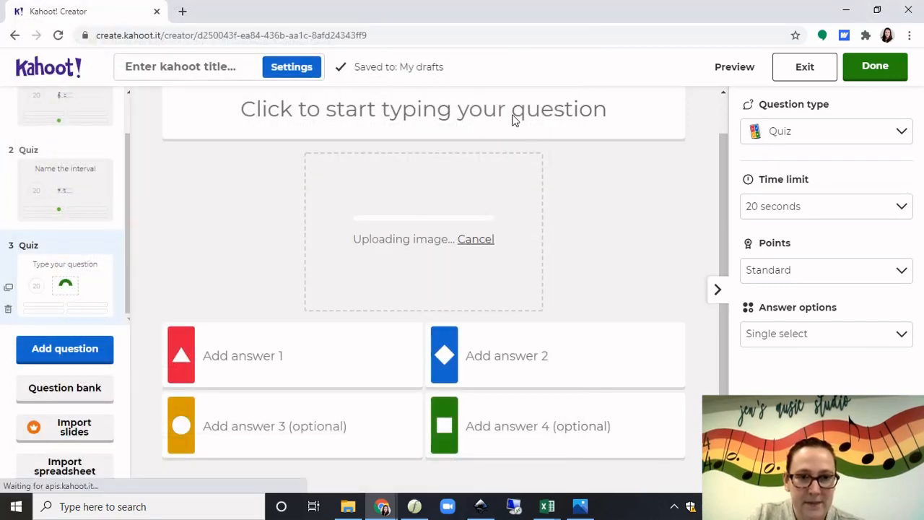
pyautogui.click(465, 112)
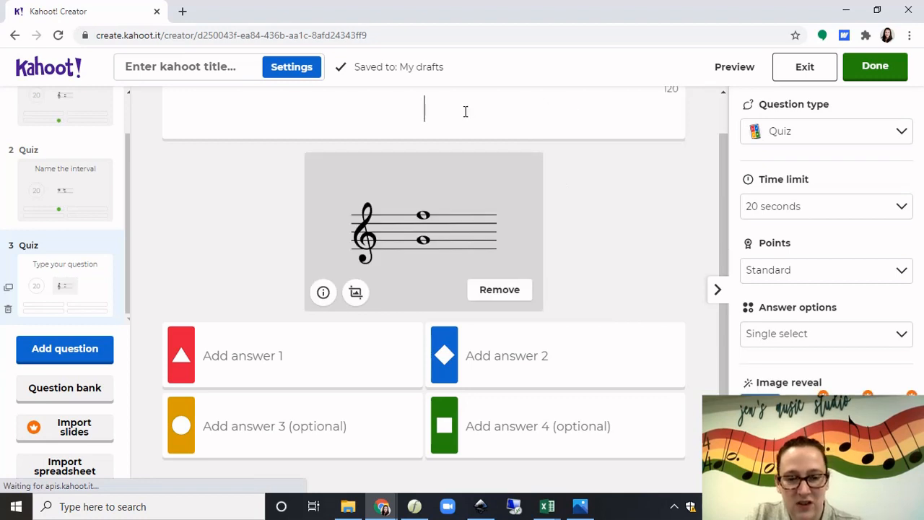
pyautogui.write('Name the interval')
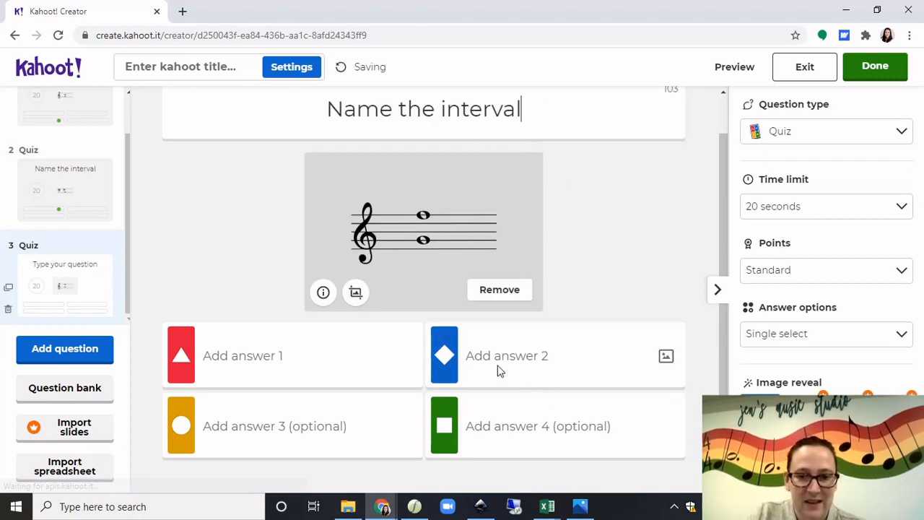
# Enter "Minor 7th" as answer 2 and "Major 7th" as answer 1 of the third question
pyautogui.click(529, 362)
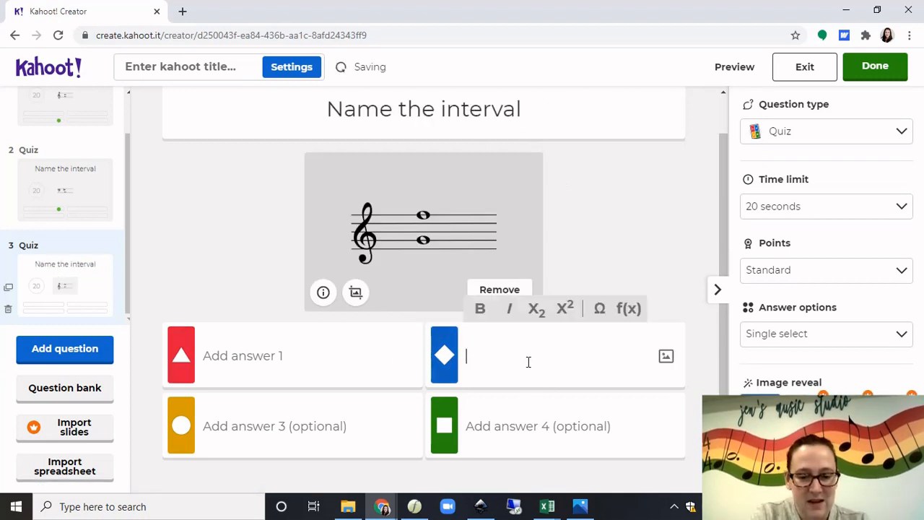
pyautogui.write('Minor')
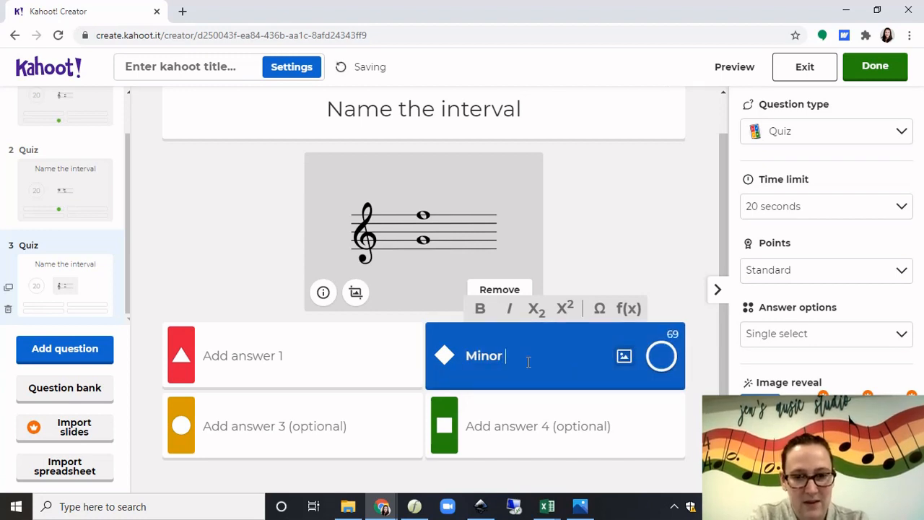
pyautogui.write(' 7th')
pyautogui.click(331, 346)
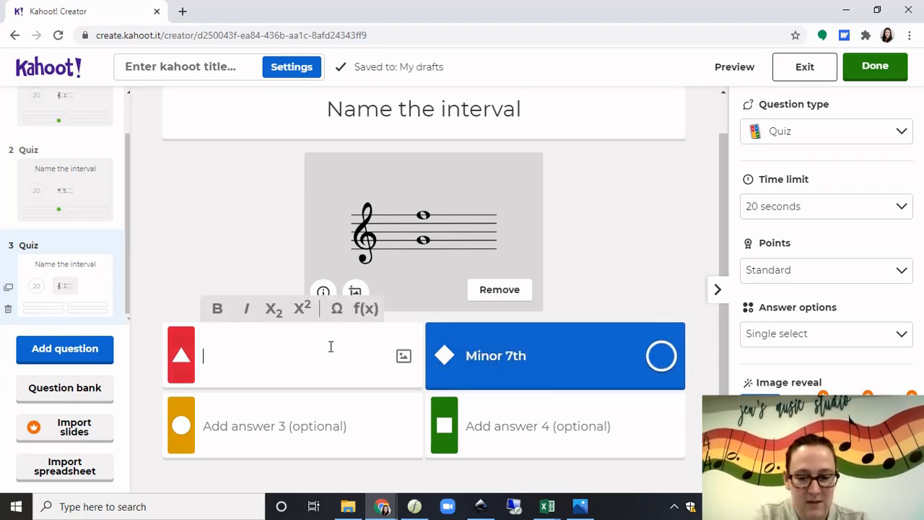
pyautogui.write('Major 7th')
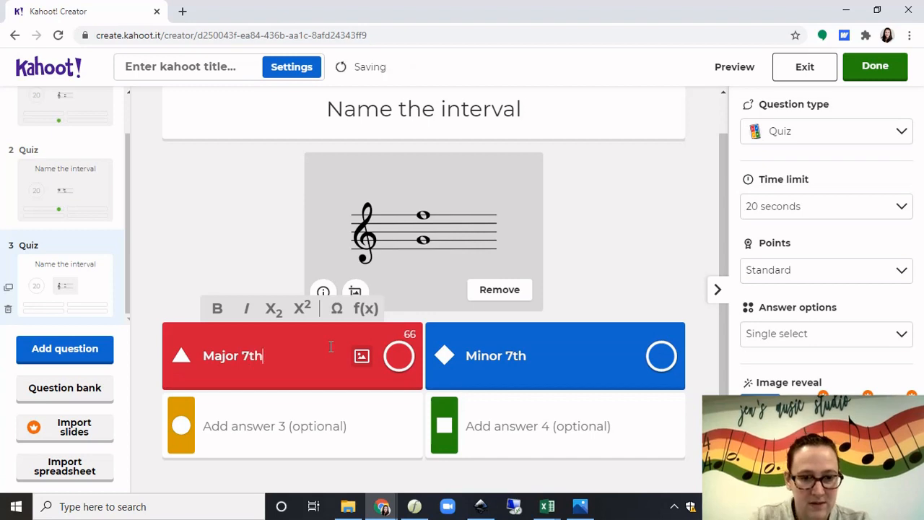
# Enter "Perfect 8ve" as answer 3 and "Major 8ve" as answer 4, and mark "Minor 7th" as the correct answer
pyautogui.click(312, 409)
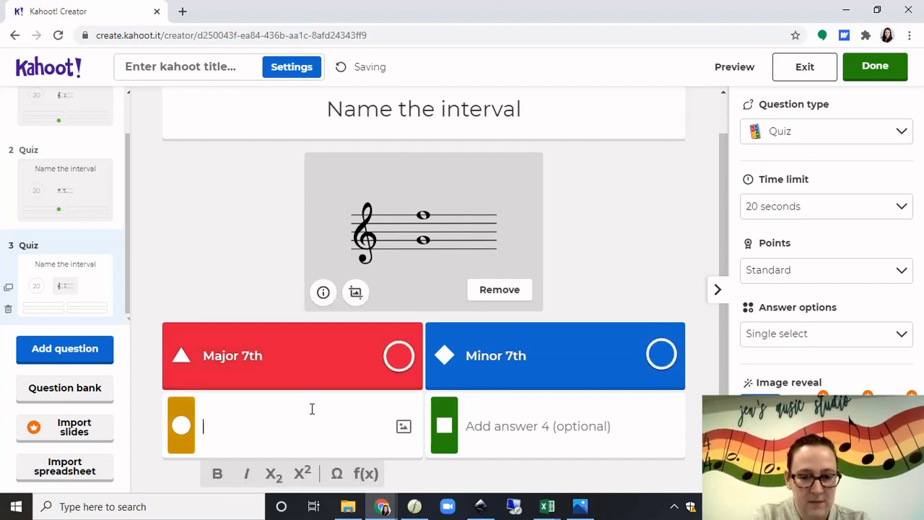
pyautogui.write('Perfe')
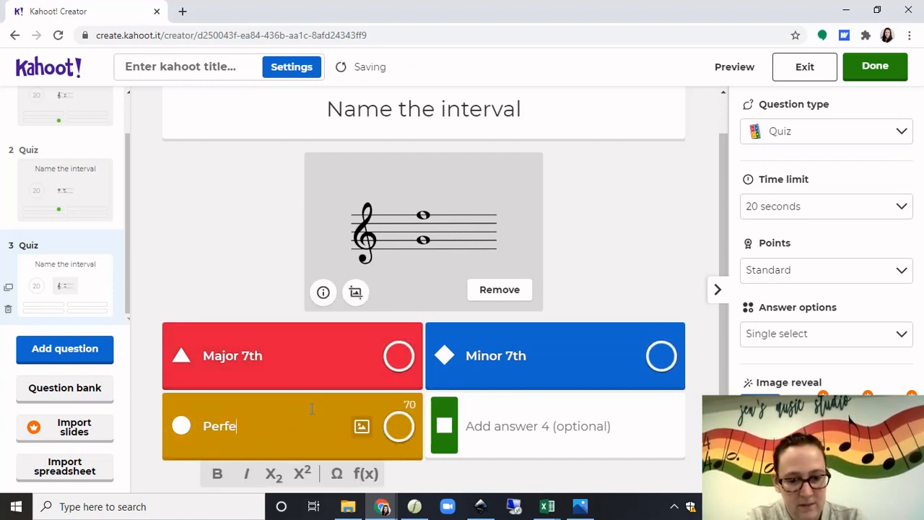
pyautogui.write('ct 8ve')
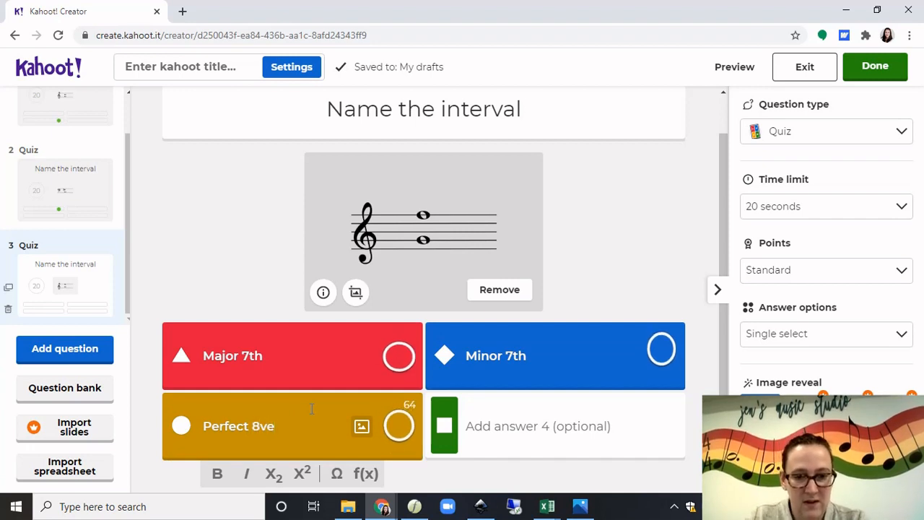
pyautogui.click(477, 406)
pyautogui.write('Major 8ve')
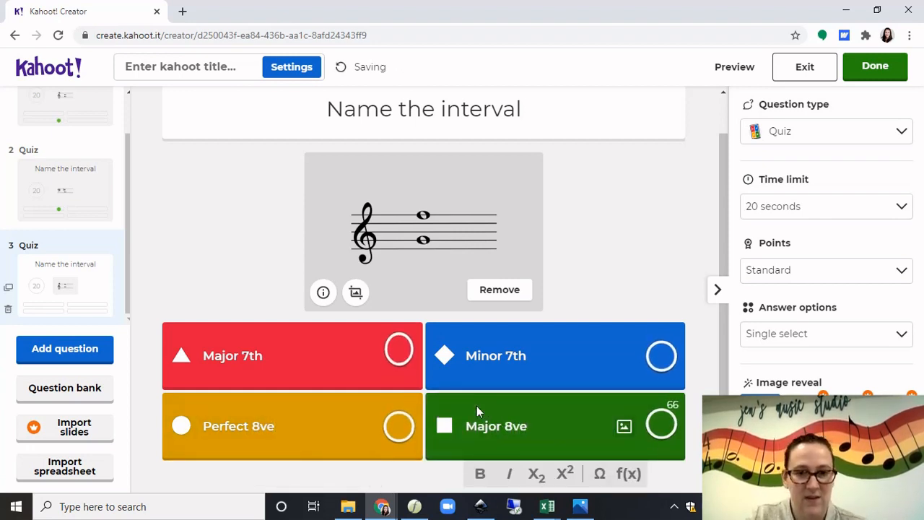
pyautogui.click(661, 356)
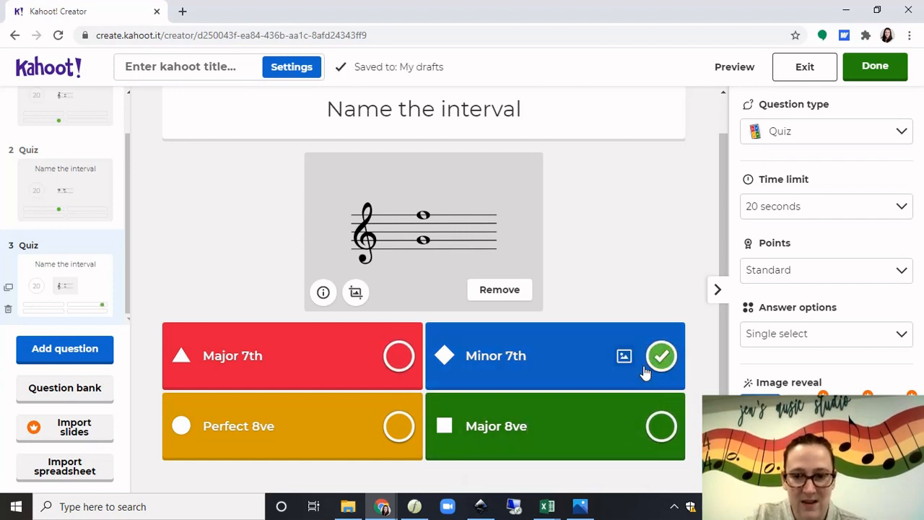
# Add a fourth Quiz-type question and enter "Name the interval" as its text
pyautogui.click(65, 350)
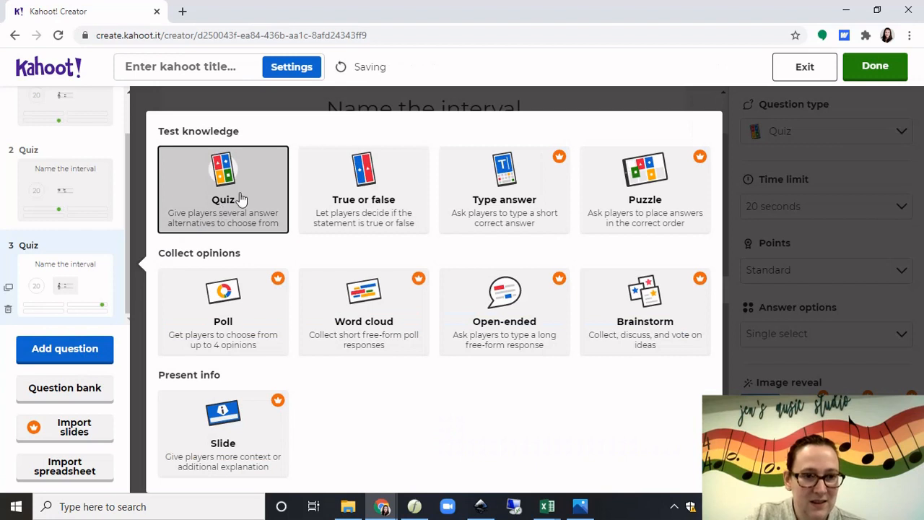
pyautogui.click(242, 200)
pyautogui.click(402, 109)
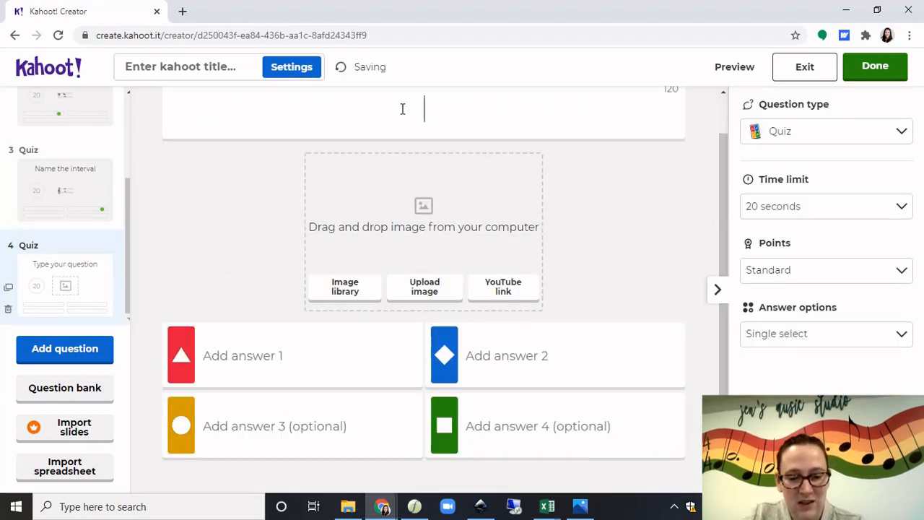
pyautogui.write('Name the interval')
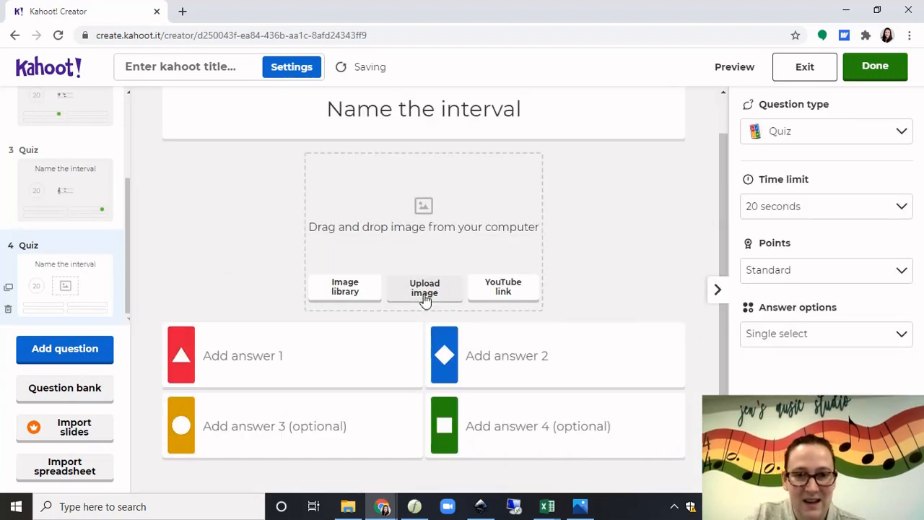
# Upload Interval8.png as the image of the fourth question
pyautogui.click(425, 301)
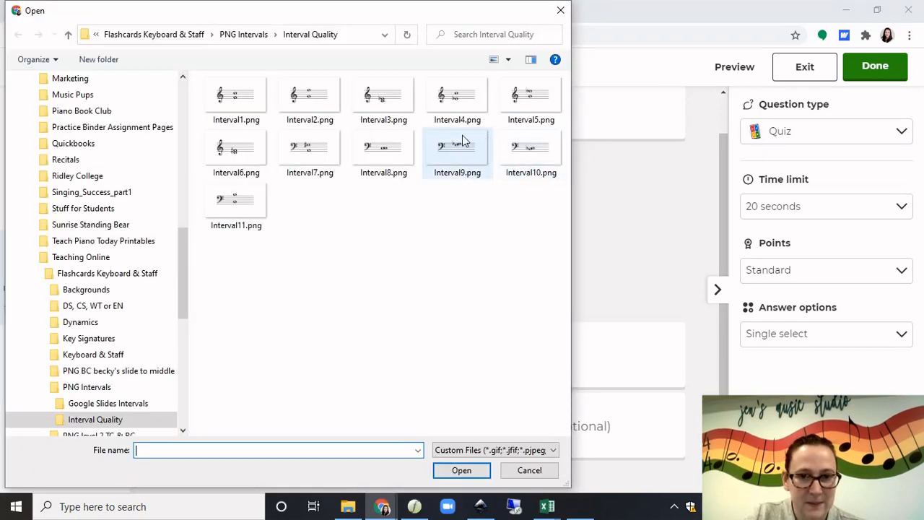
pyautogui.click(373, 148)
pyautogui.click(461, 470)
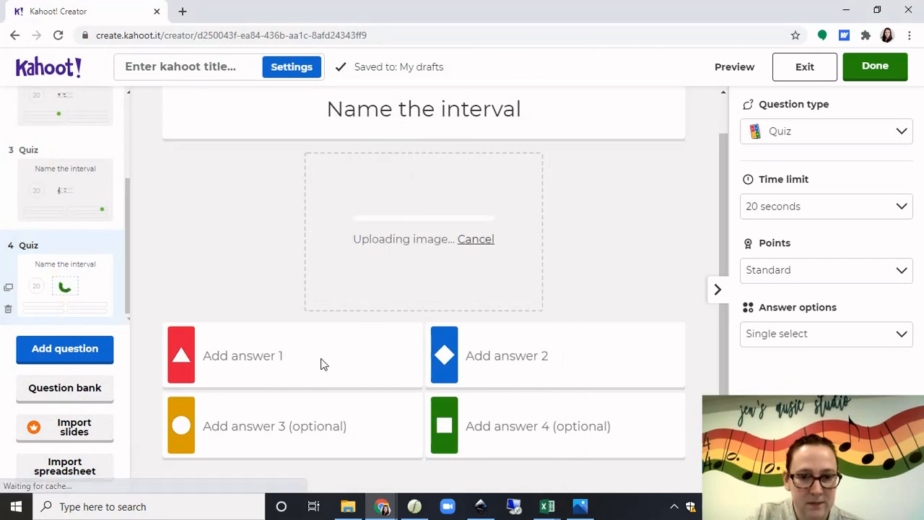
# Enter "Major Unison" as answer 1 and "Perfect 1st" as answer 3 of the fourth question
pyautogui.click(289, 374)
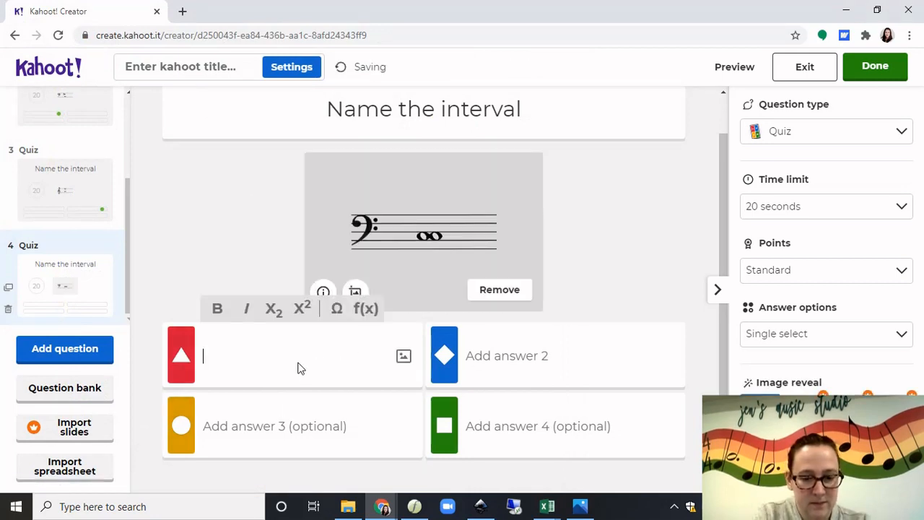
pyautogui.write('Major Unison')
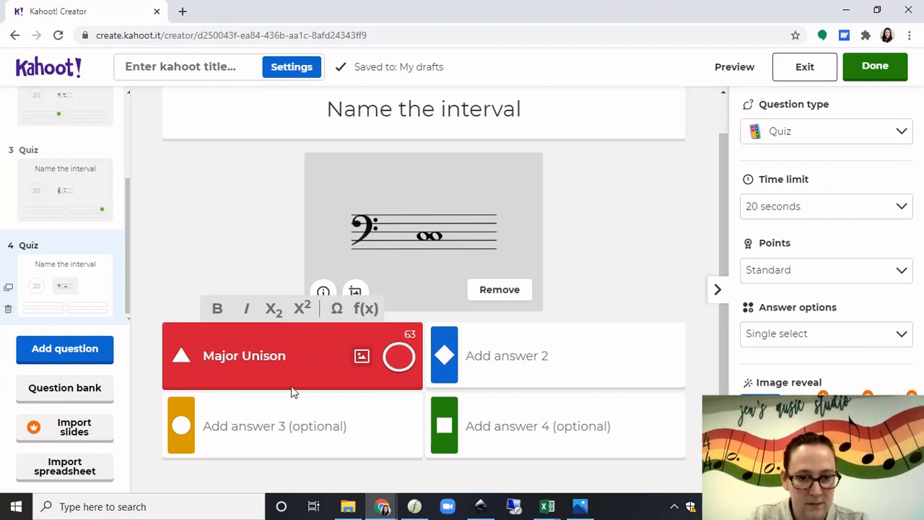
pyautogui.click(291, 412)
pyautogui.write('Perfect 1st')
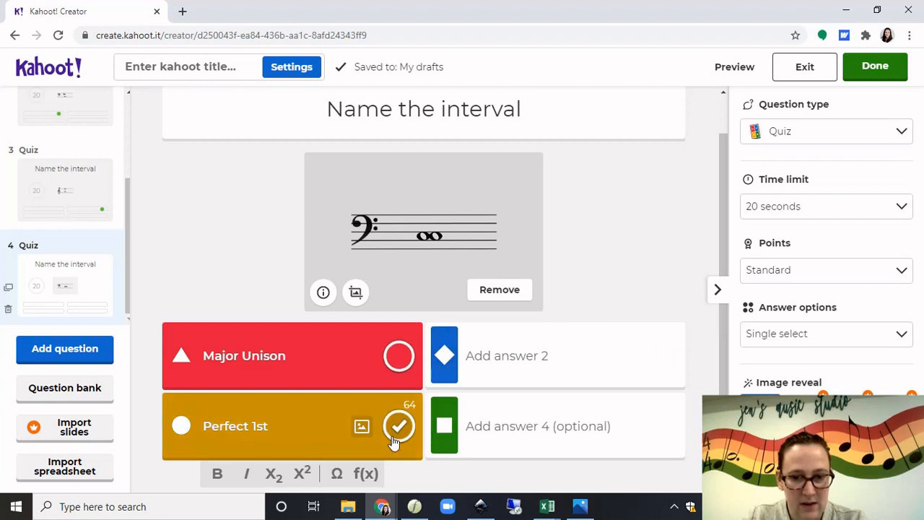
# Enter "Perfect Unison" as answer 2 and mark both "Perfect 1st" and "Perfect Unison" as correct answers
pyautogui.click(502, 356)
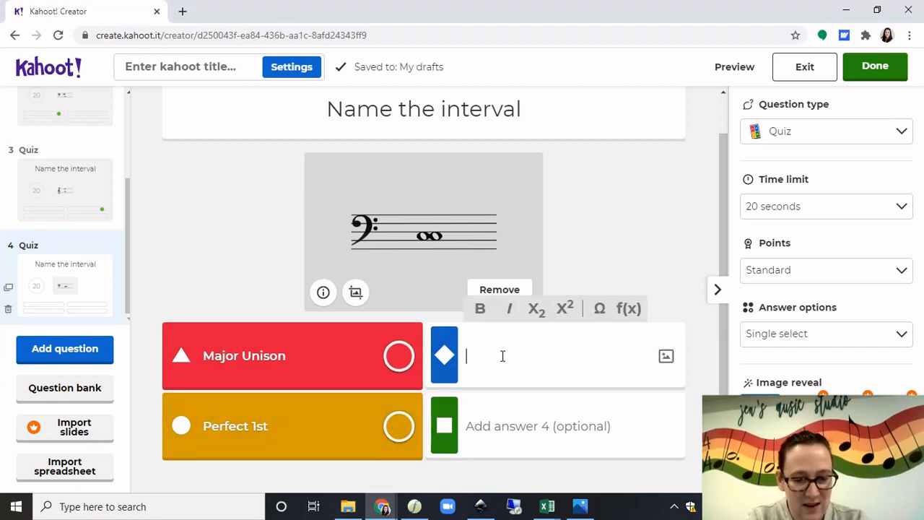
pyautogui.write('Perfec')
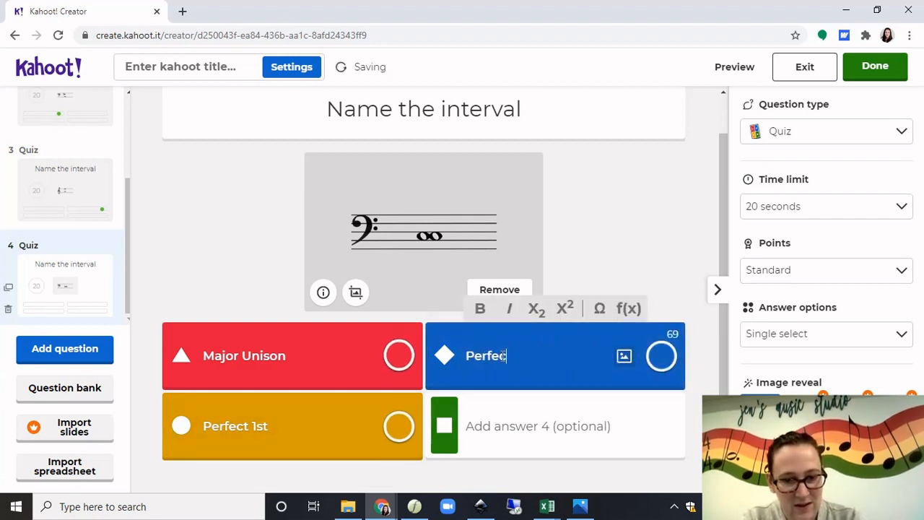
pyautogui.write('t Unison')
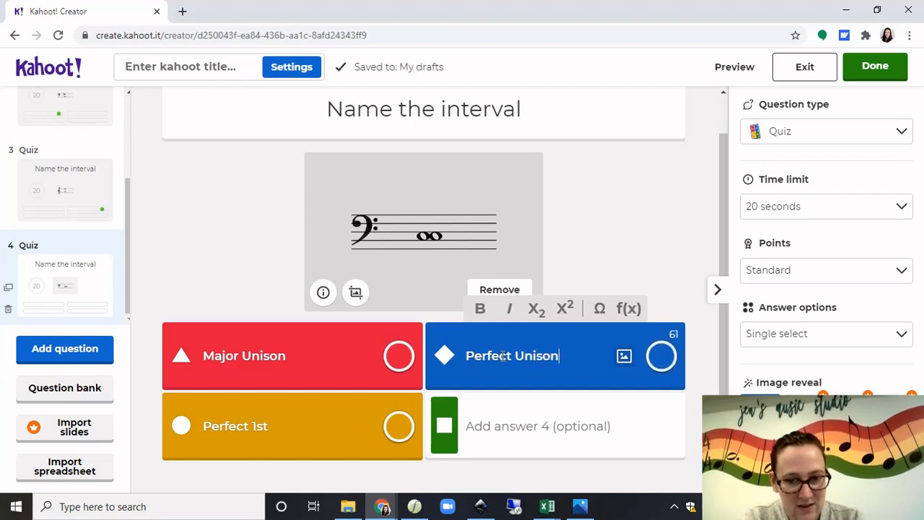
pyautogui.click(399, 427)
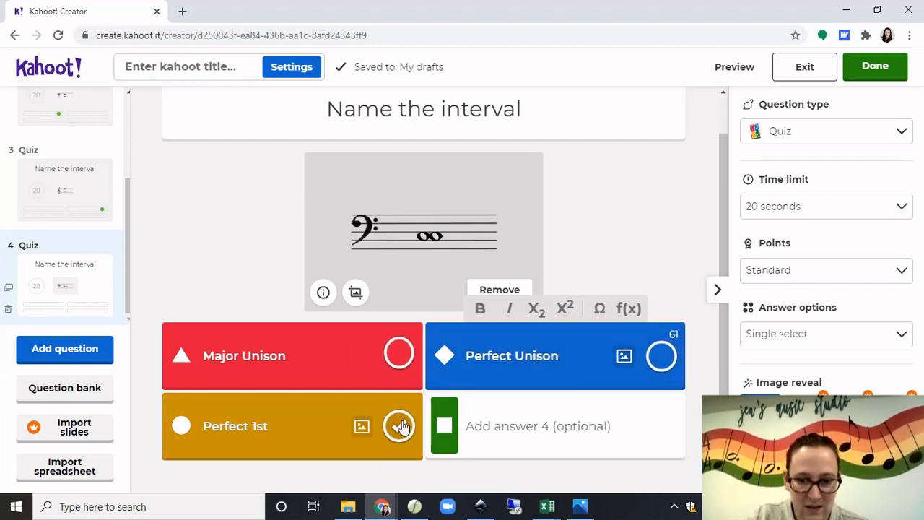
pyautogui.click(643, 369)
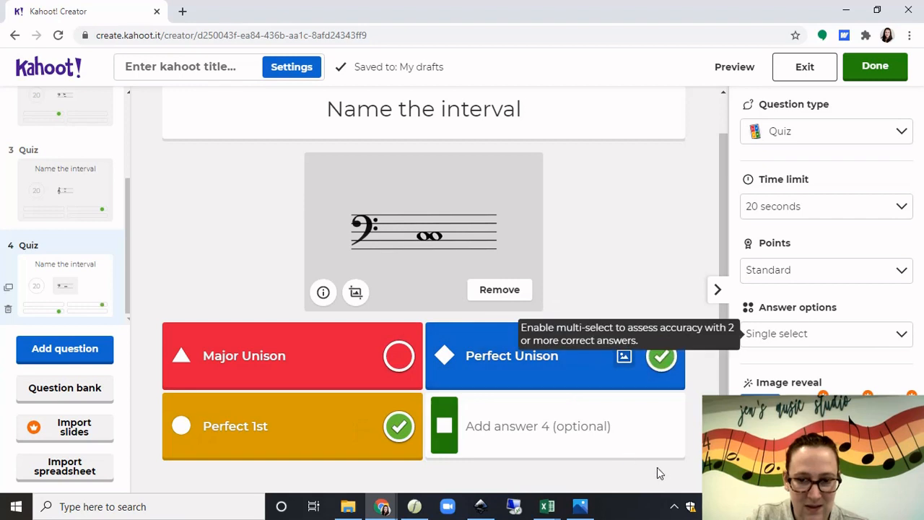
# Enter "Minor Unison" as answer 4 of the fourth question
pyautogui.click(508, 420)
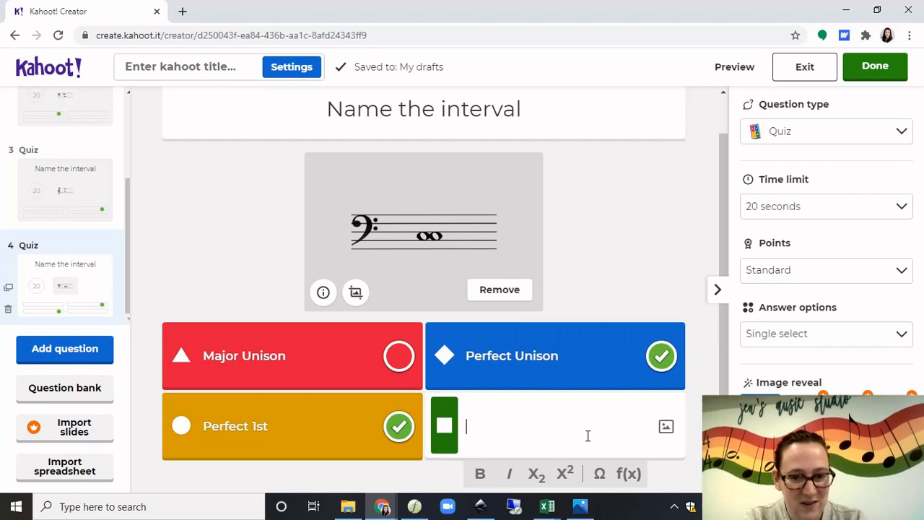
pyautogui.write('Minor Un')
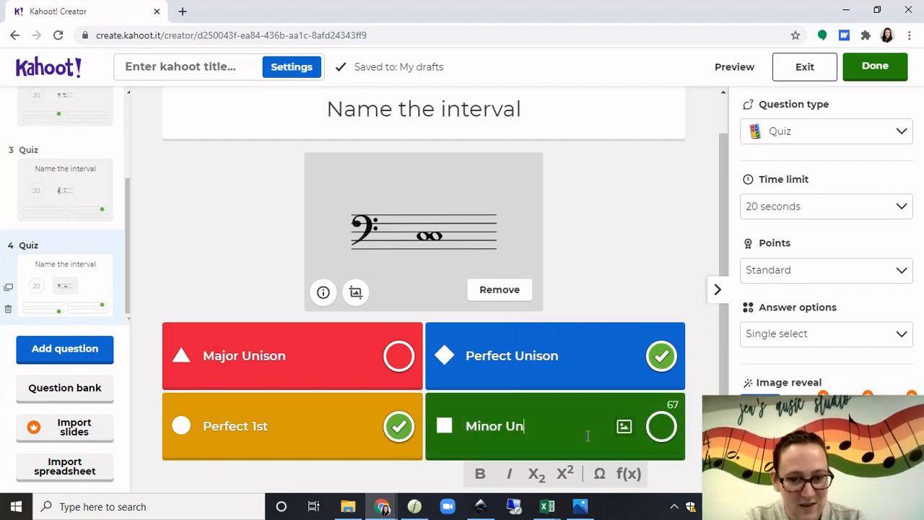
pyautogui.write('ison')
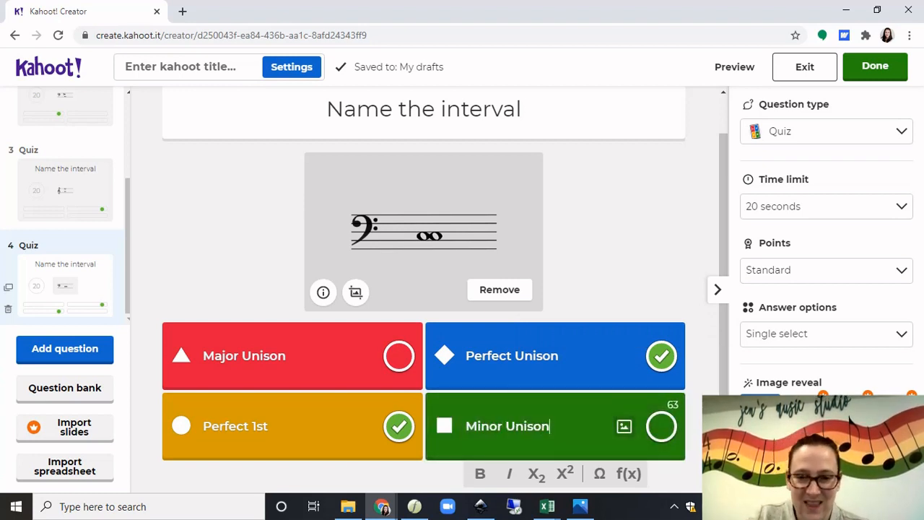
pyautogui.click(648, 207)
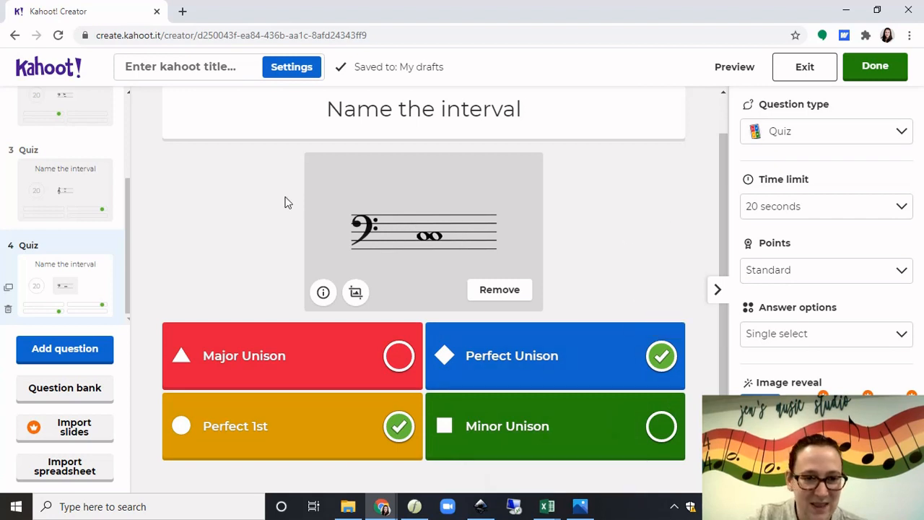
# Add a fifth Quiz-type question and enter "Name the interval" as its text
pyautogui.click(86, 347)
pyautogui.click(188, 222)
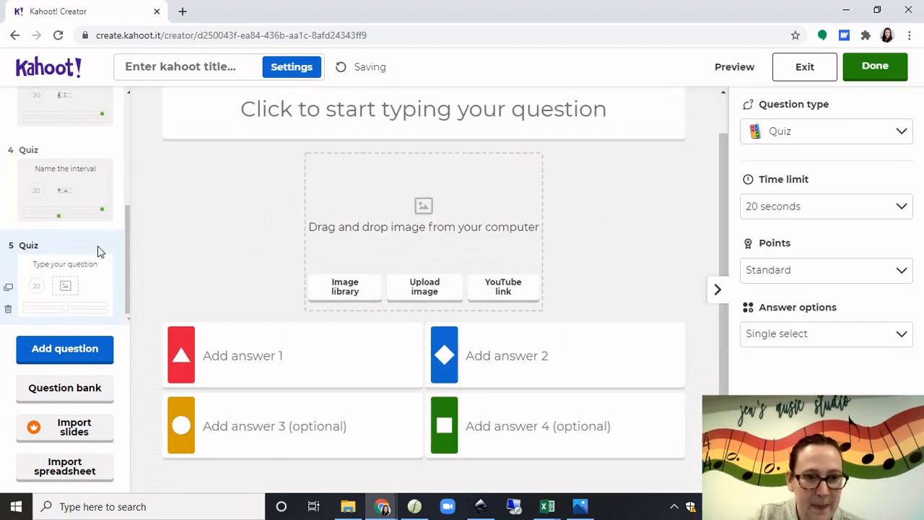
pyautogui.click(88, 229)
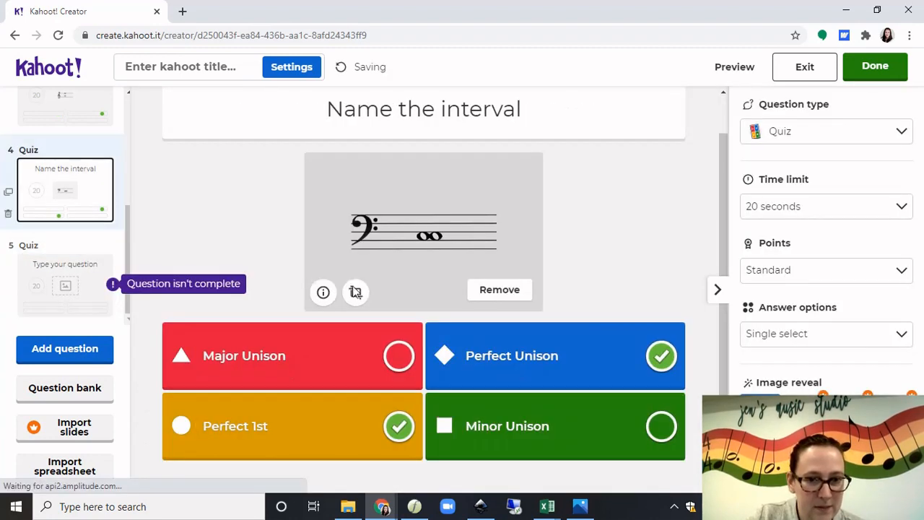
pyautogui.click(95, 290)
pyautogui.click(466, 165)
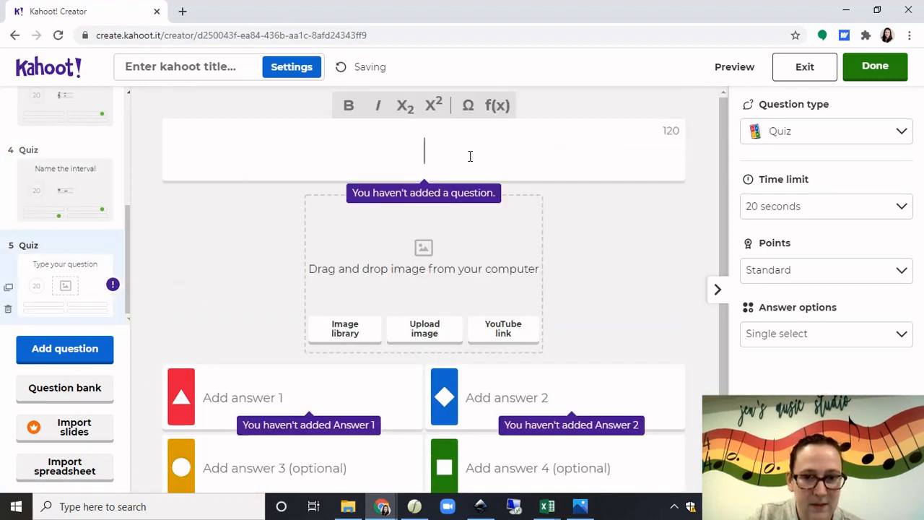
pyautogui.write('Name the interval')
# Upload Interval3.png as the image of the fifth question
pyautogui.click(415, 342)
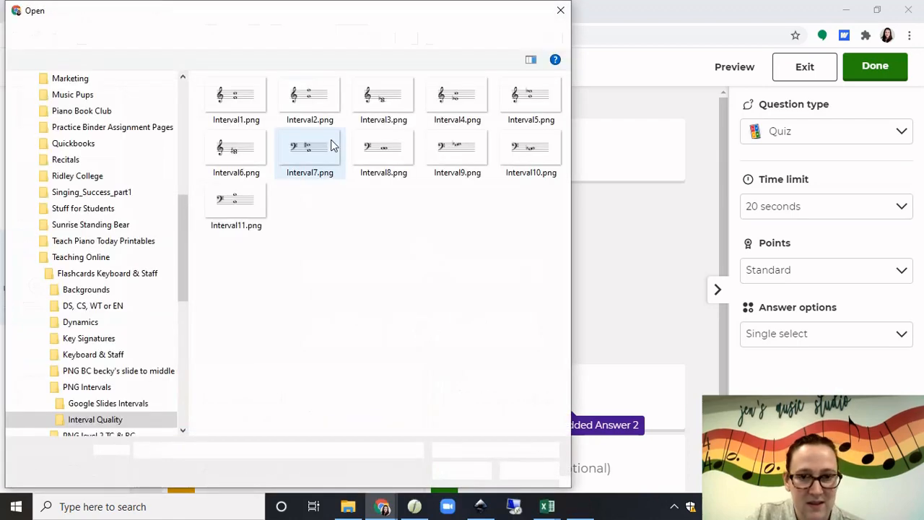
pyautogui.click(383, 100)
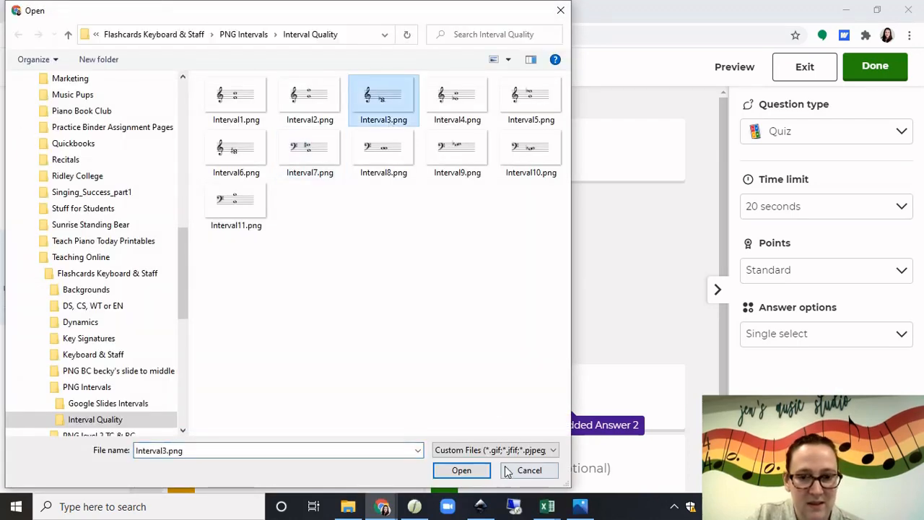
pyautogui.click(508, 470)
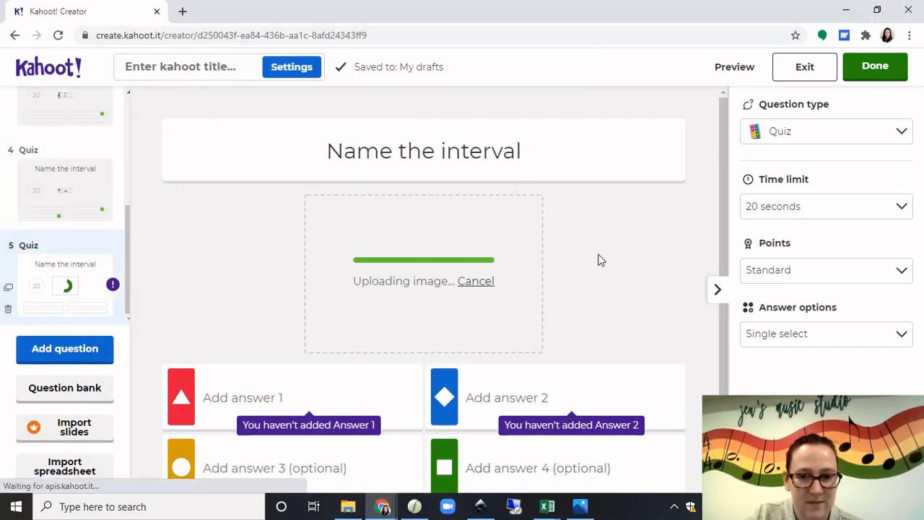
# Enter "Minor 3rd" as answer 1 and "Major 3rd" as answer 3 of the fifth question
pyautogui.scroll(-1, 466, 332)
pyautogui.click(382, 352)
pyautogui.write('M')
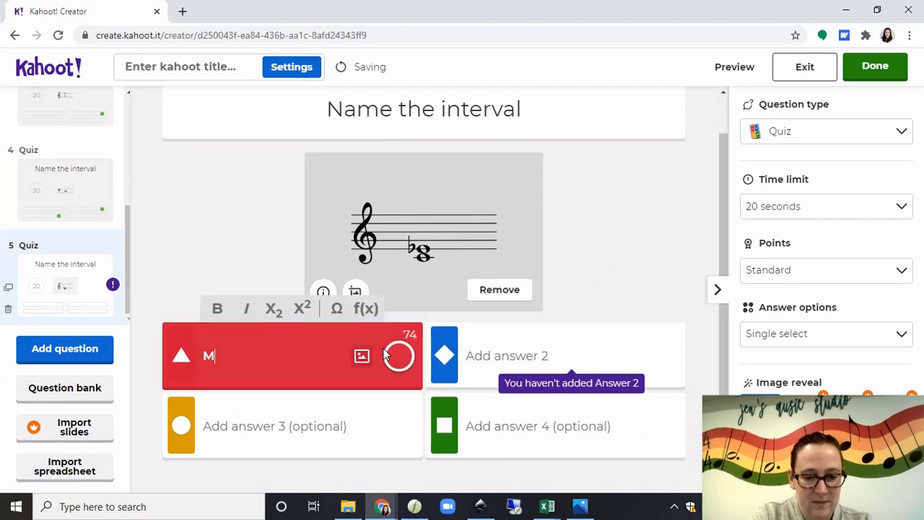
pyautogui.write('inor 3rd')
pyautogui.click(341, 419)
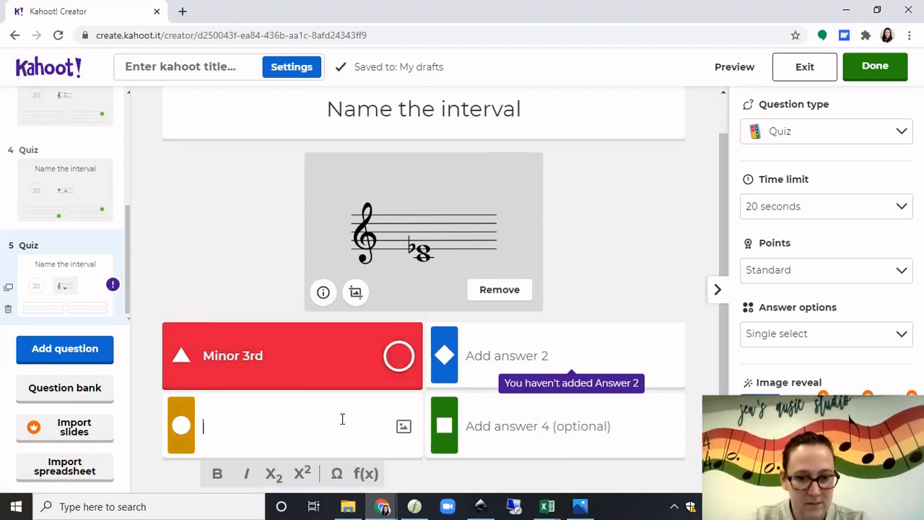
pyautogui.write('Major 3rd')
# Enter "Major 2nd" as answer 2 and "Perfect 4th" as answer 4, and mark "Minor 3rd" as the correct answer
pyautogui.click(487, 352)
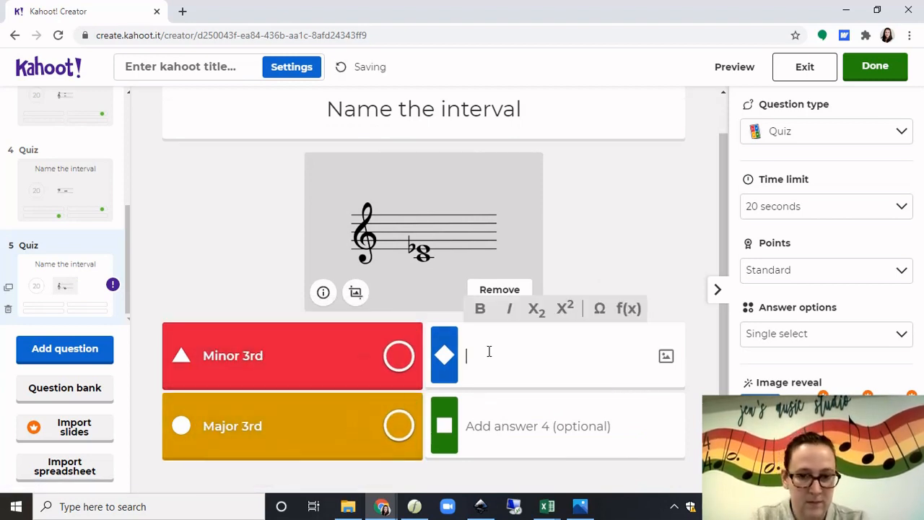
pyautogui.write('Major 2nd')
pyautogui.click(498, 420)
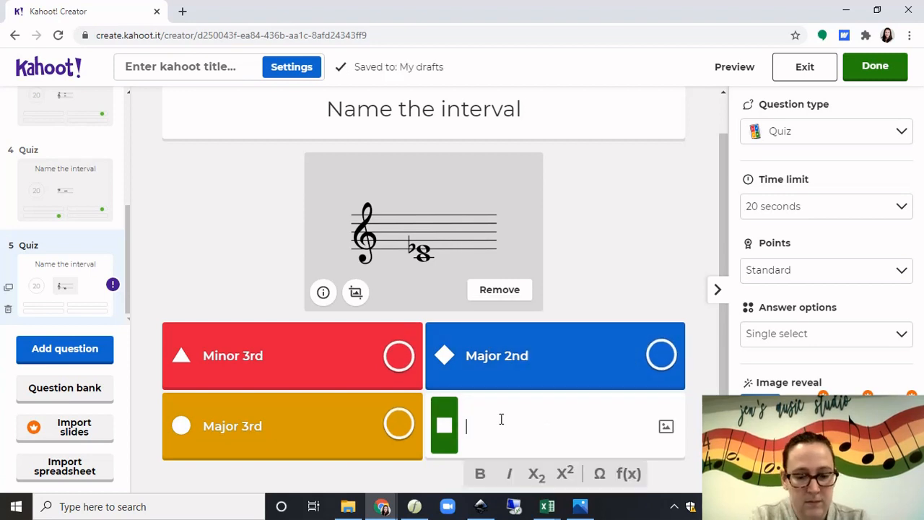
pyautogui.write('Perfect 4th')
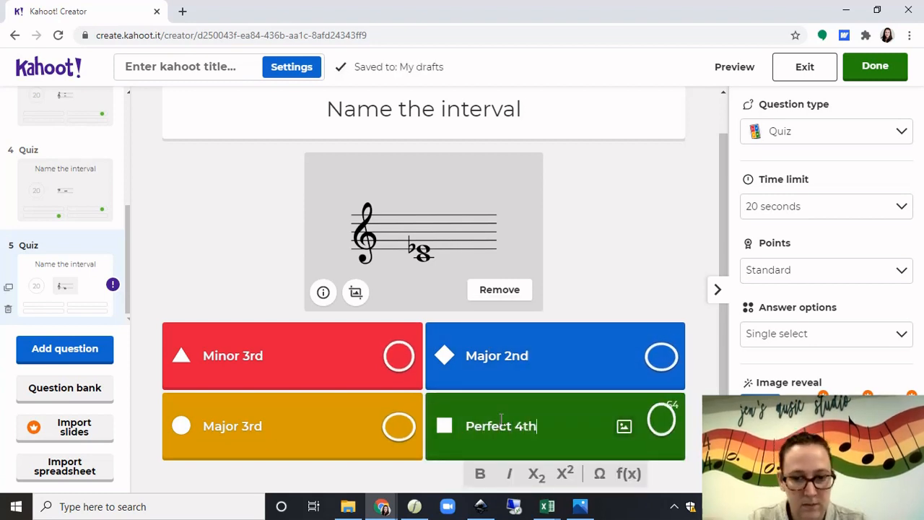
pyautogui.click(401, 358)
# Add a sixth Quiz-type question and enter "Name the interval" as its text
pyautogui.click(69, 350)
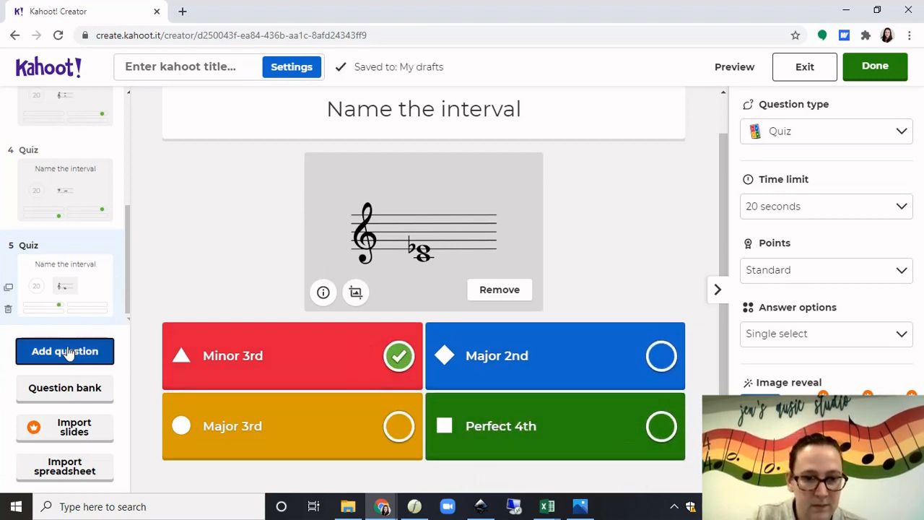
pyautogui.click(218, 171)
pyautogui.click(367, 116)
pyautogui.write('Name the interval')
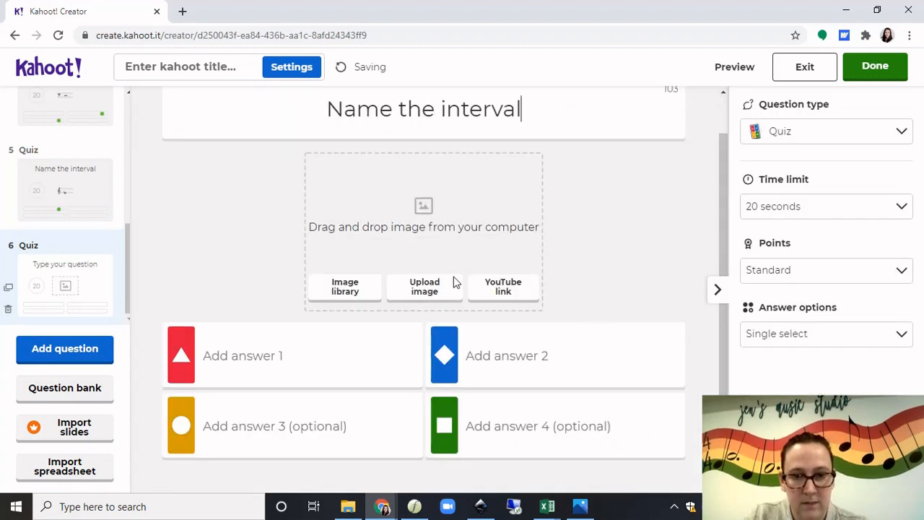
# Upload Interval9.png as the image of the sixth question
pyautogui.click(437, 301)
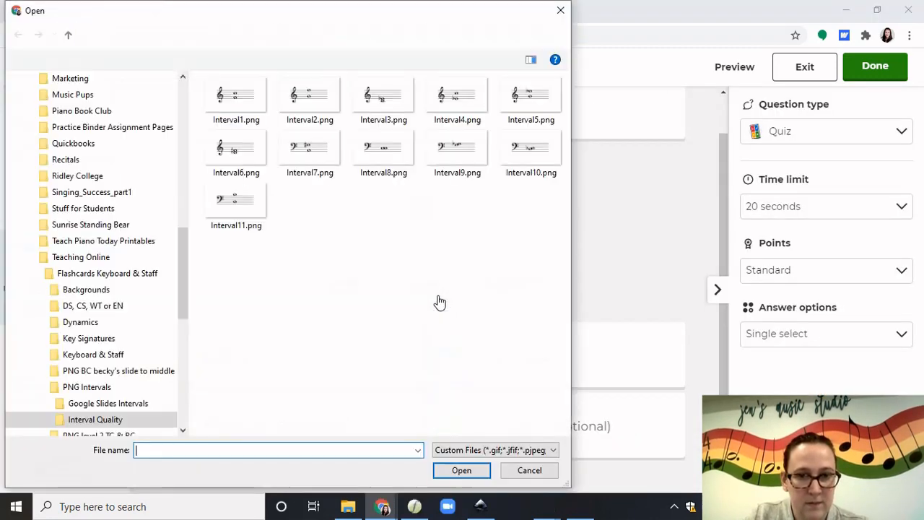
pyautogui.click(451, 153)
pyautogui.click(461, 471)
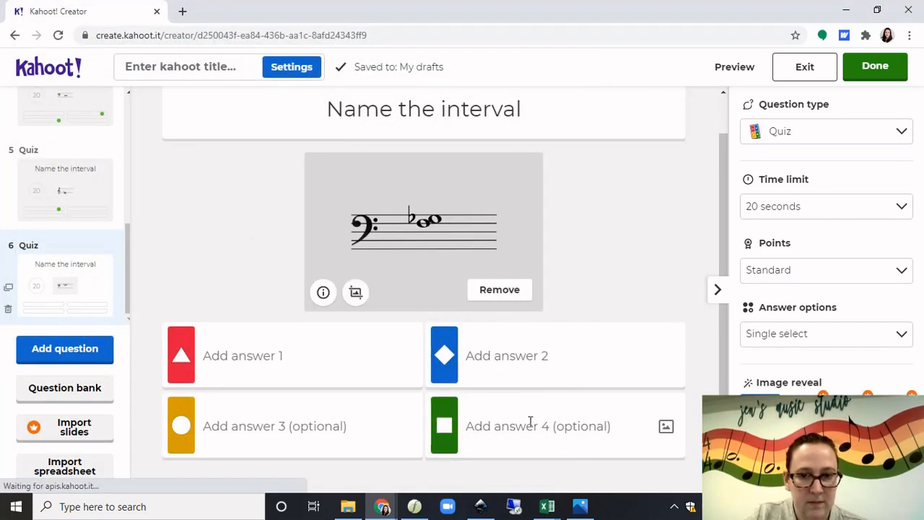
# Enter "Minor 2nd" as answer 4, marked as correct, and "Major 2nd" as answer 2 of the sixth question
pyautogui.click(580, 425)
pyautogui.write('Minor 2')
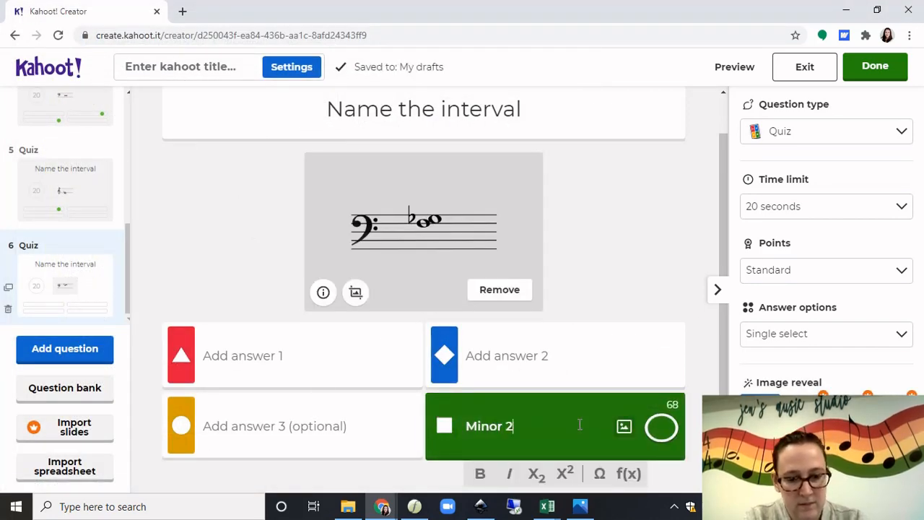
pyautogui.write('nd')
pyautogui.click(590, 365)
pyautogui.write('Major 2nd')
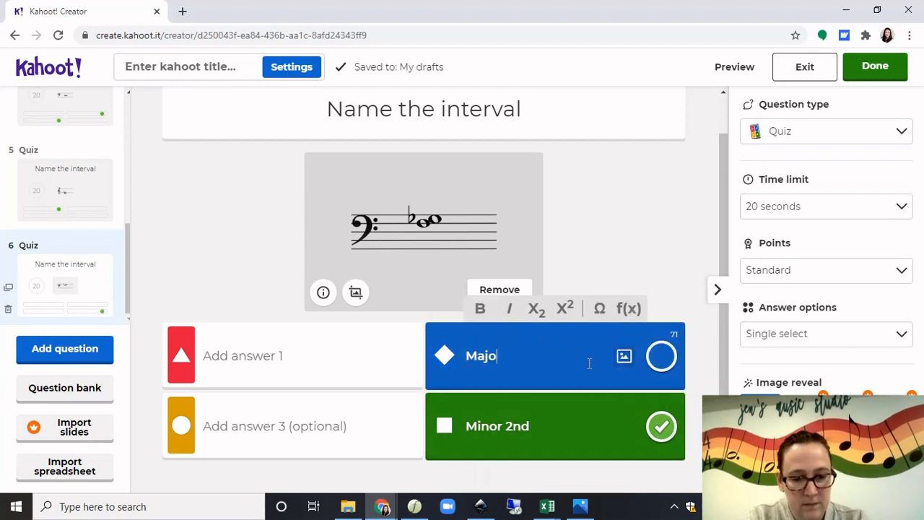
# Enter "Perfect Unison" as answer 1 and "Perfect 2nd" as answer 3 of the sixth question
pyautogui.click(229, 355)
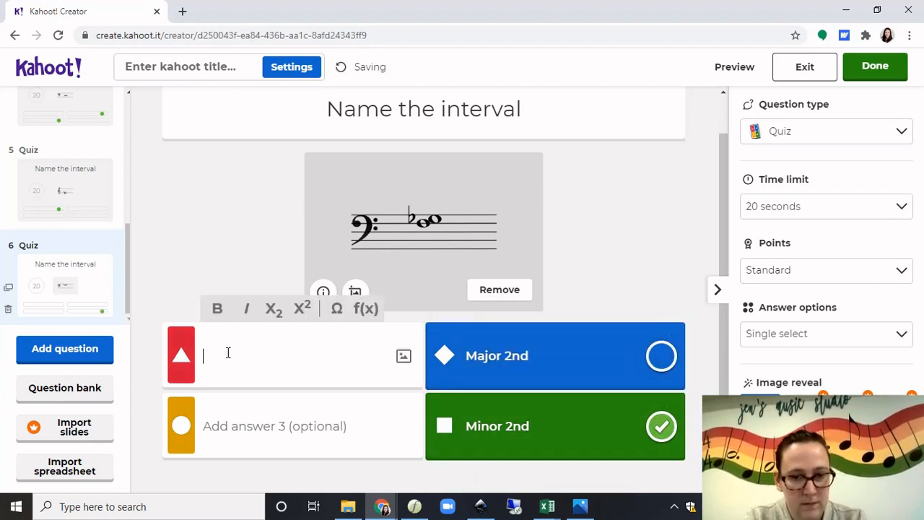
pyautogui.write('Perfect Unison')
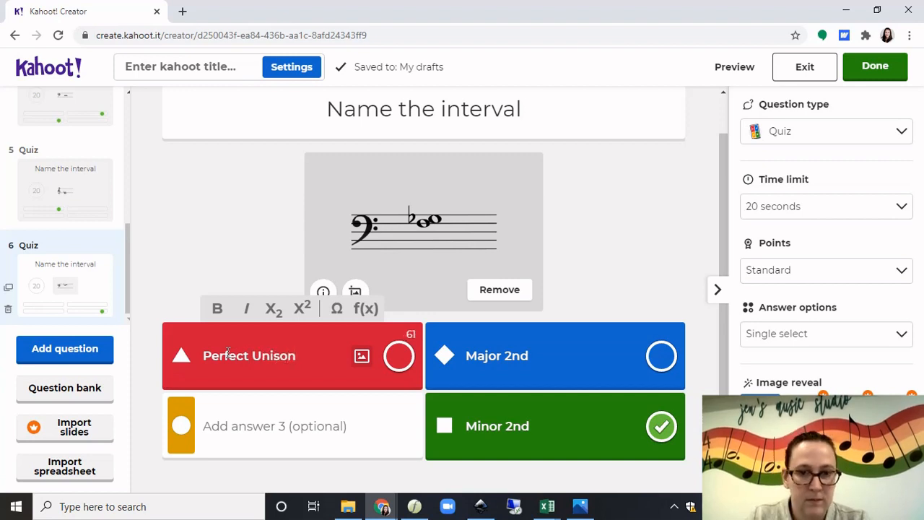
pyautogui.click(231, 424)
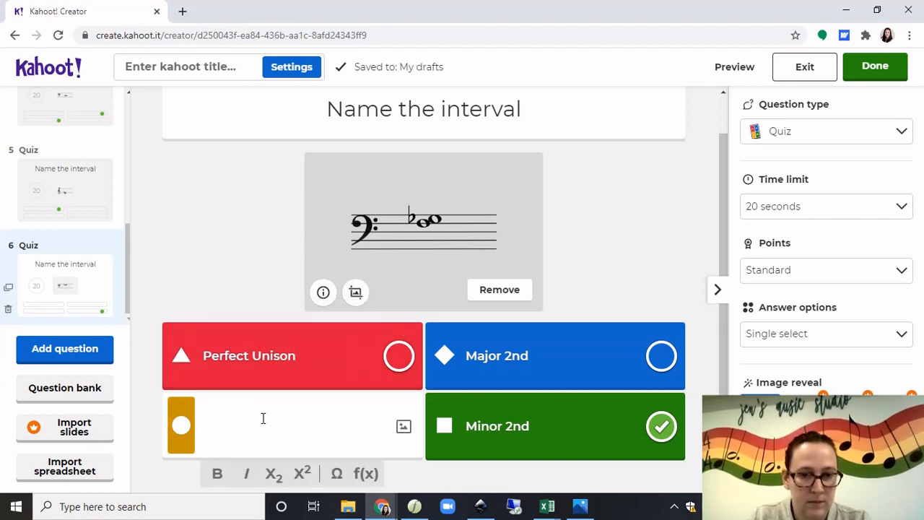
pyautogui.write('Perfect 2nd')
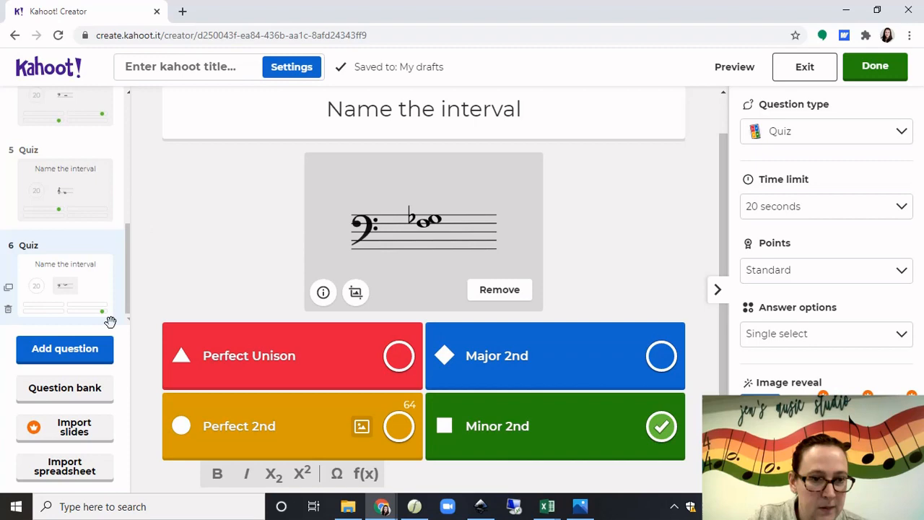
# Add a seventh Quiz-type question and upload a treble-clef interval PNG as its image
pyautogui.click(68, 351)
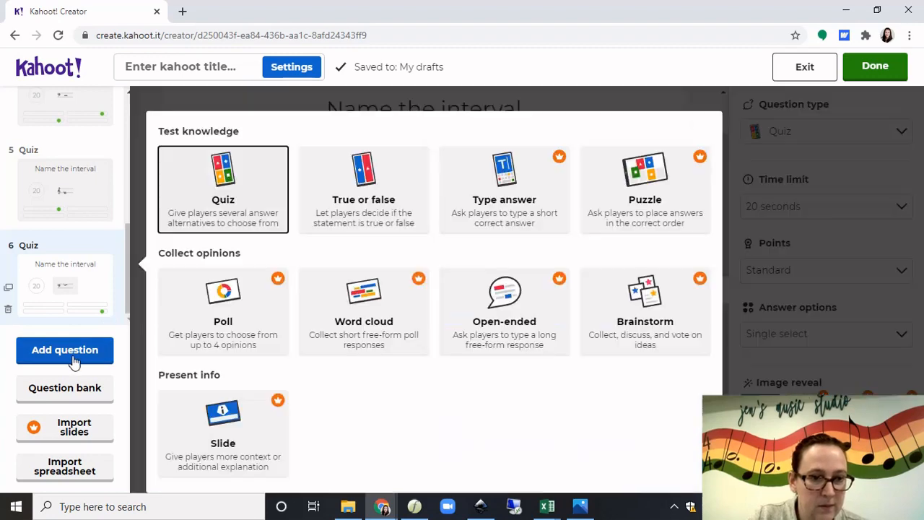
pyautogui.click(199, 225)
pyautogui.click(424, 286)
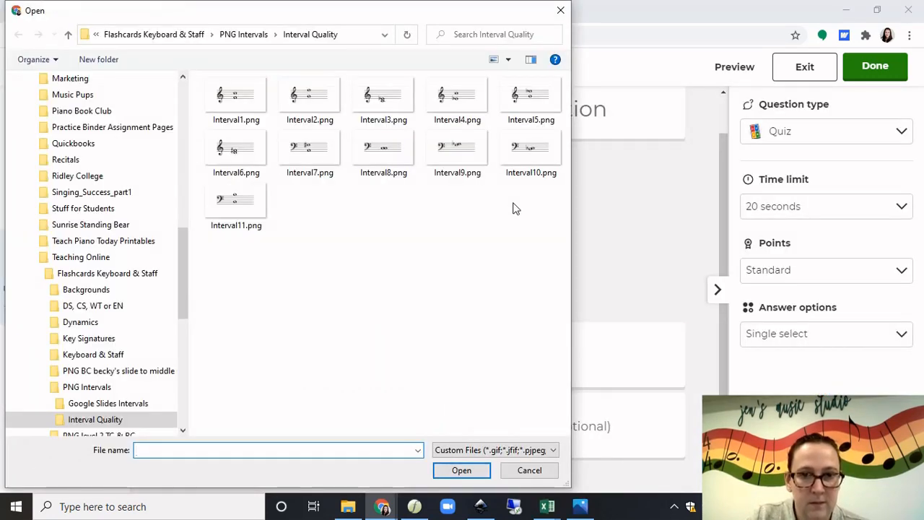
pyautogui.click(461, 170)
pyautogui.click(462, 471)
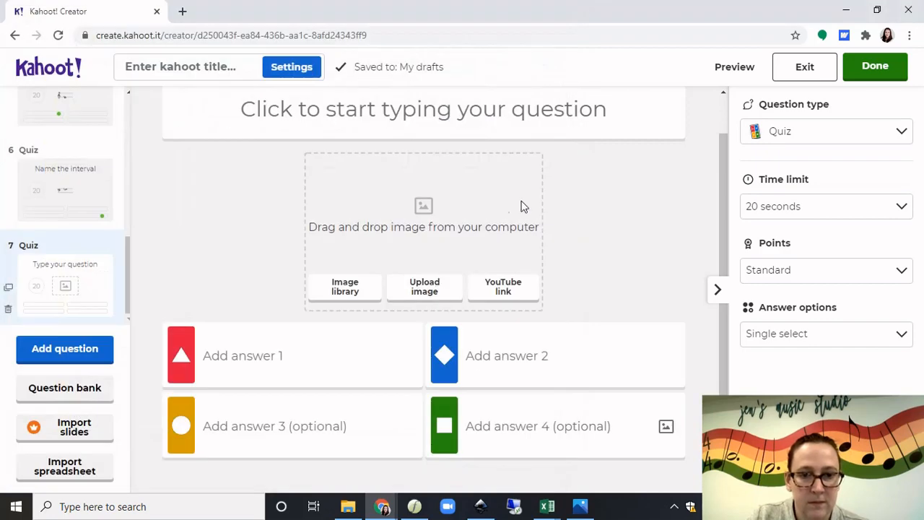
# Enter "Major 6th" as answer 3, marked as correct, and "Minor 6th" as answer 2 of the seventh question
pyautogui.click(279, 417)
pyautogui.write('Major 6th')
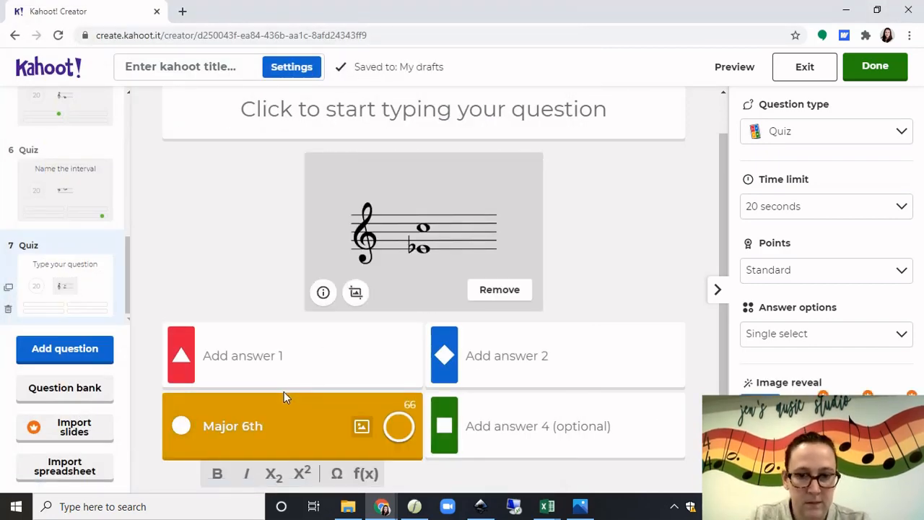
pyautogui.click(401, 424)
pyautogui.click(495, 352)
pyautogui.write('Minor 6')
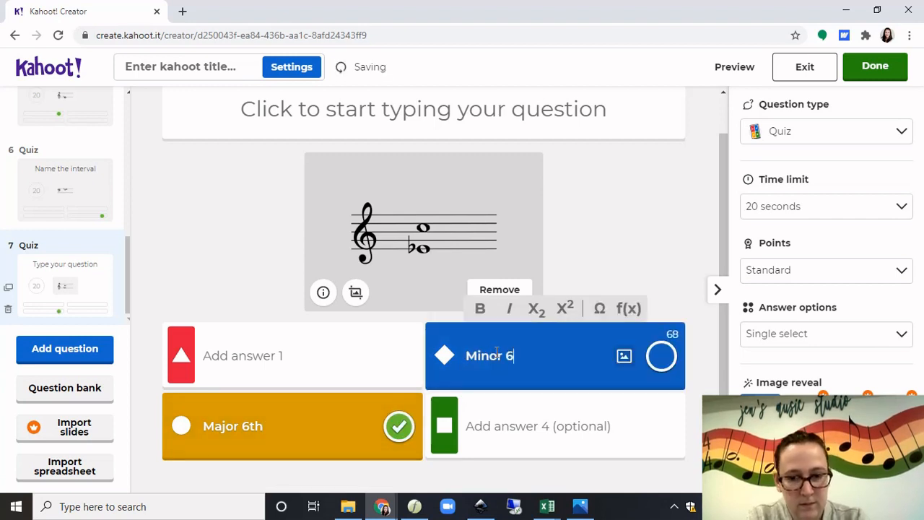
pyautogui.write('th')
# Enter "Perfect 5th" as answer 1 and "Major 7th" as answer 4 of the seventh question
pyautogui.click(378, 367)
pyautogui.write('Perfec')
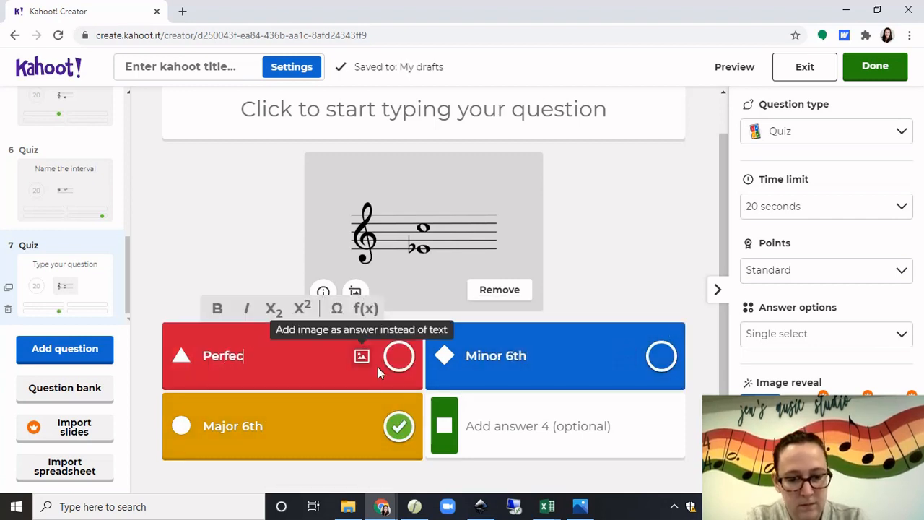
pyautogui.write('t 5th')
pyautogui.write('Major 7th')
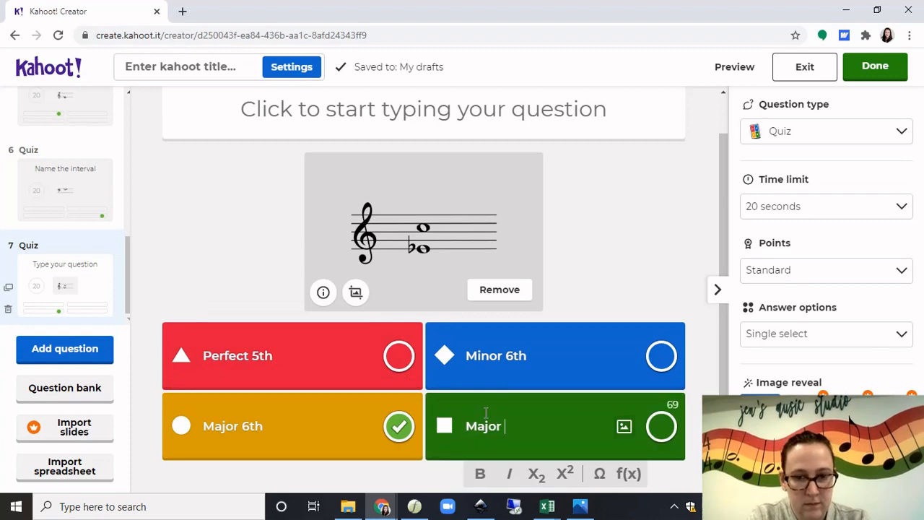
# Add an eighth Quiz-type question and enter "Name the interval" as the missing text of the seventh question
pyautogui.click(92, 361)
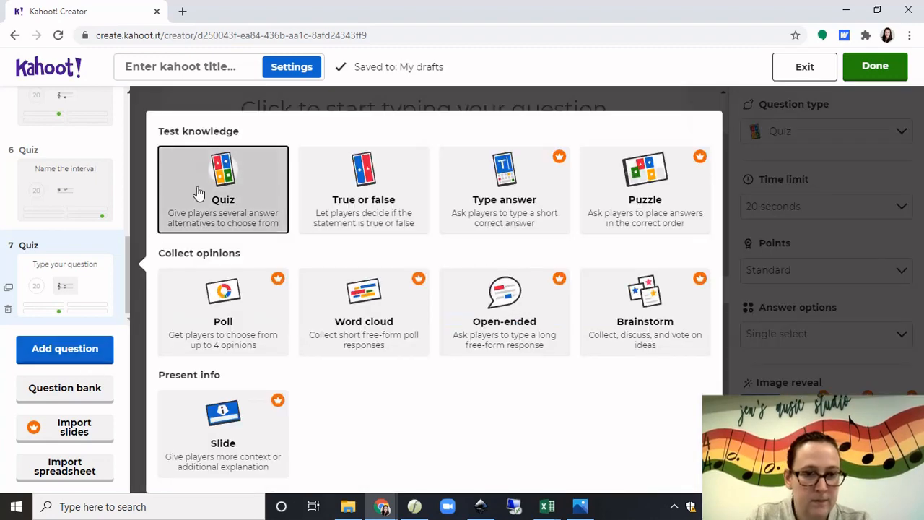
pyautogui.click(197, 190)
pyautogui.click(414, 109)
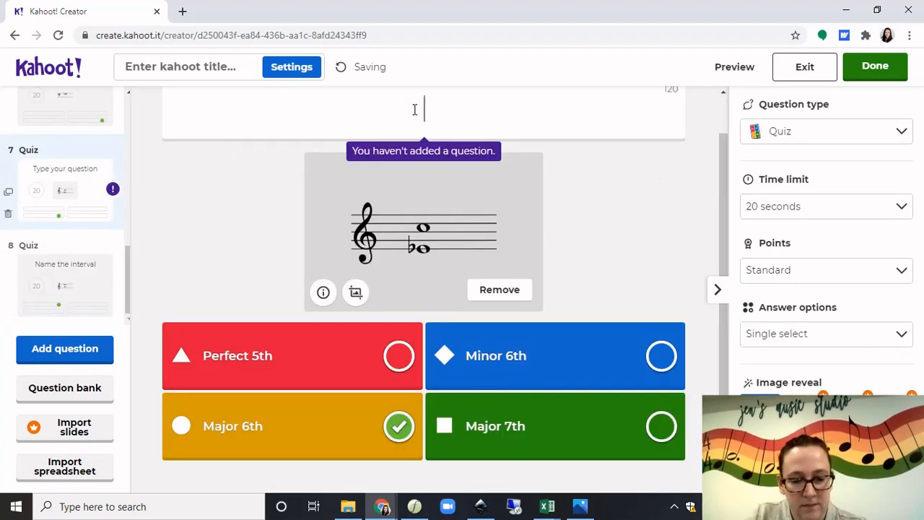
pyautogui.write('Name the interval')
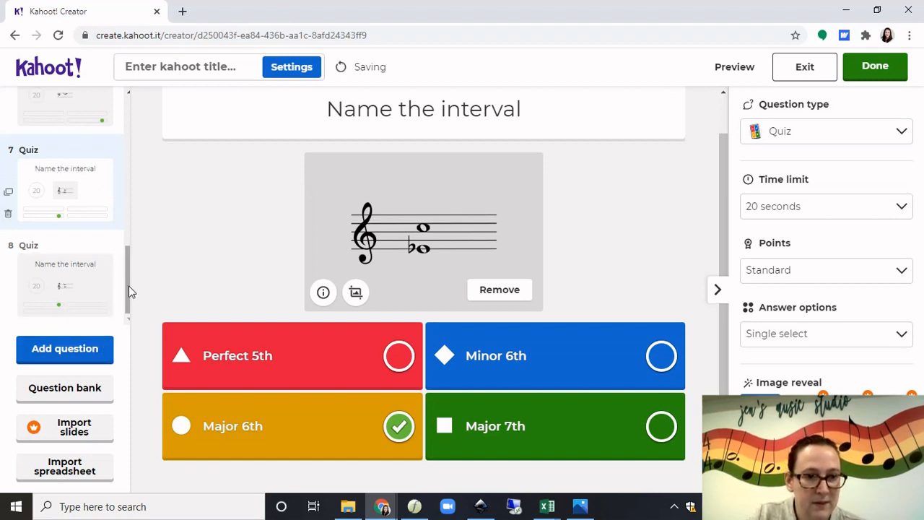
pyautogui.moveTo(128, 286)
pyautogui.mouseDown()
pyautogui.moveTo(121, 119)
pyautogui.moveTo(113, 289)
pyautogui.mouseUp()
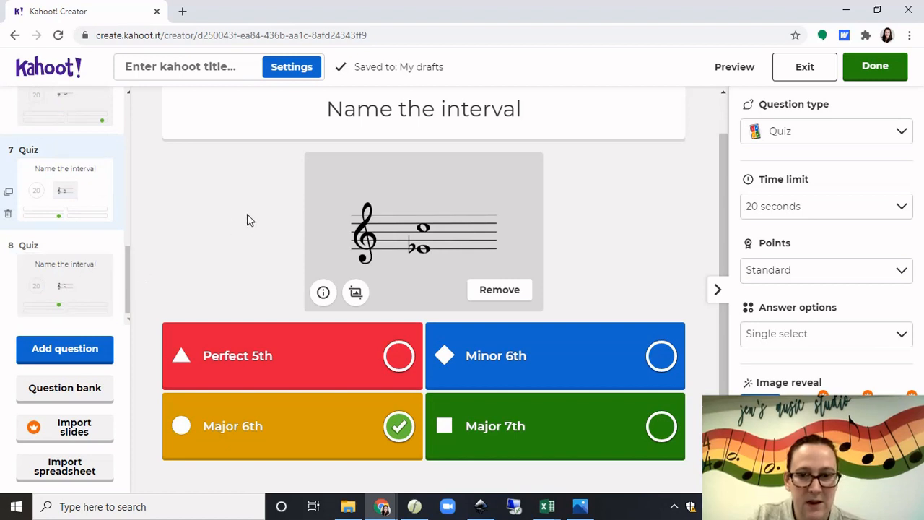
# Finish editing the kahoot and enter "Name the Interval" as its title
pyautogui.click(883, 70)
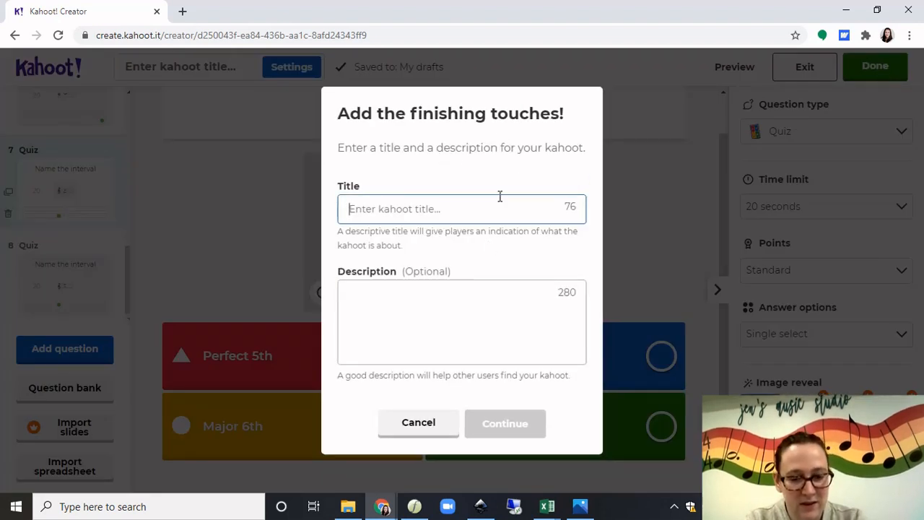
pyautogui.write('NAme the')
pyautogui.press('BackSpace')
pyautogui.press('BackSpace')
pyautogui.press('BackSpace')
pyautogui.press('BackSpace')
pyautogui.press('BackSpace')
pyautogui.press('BackSpace')
pyautogui.press('BackSpace')
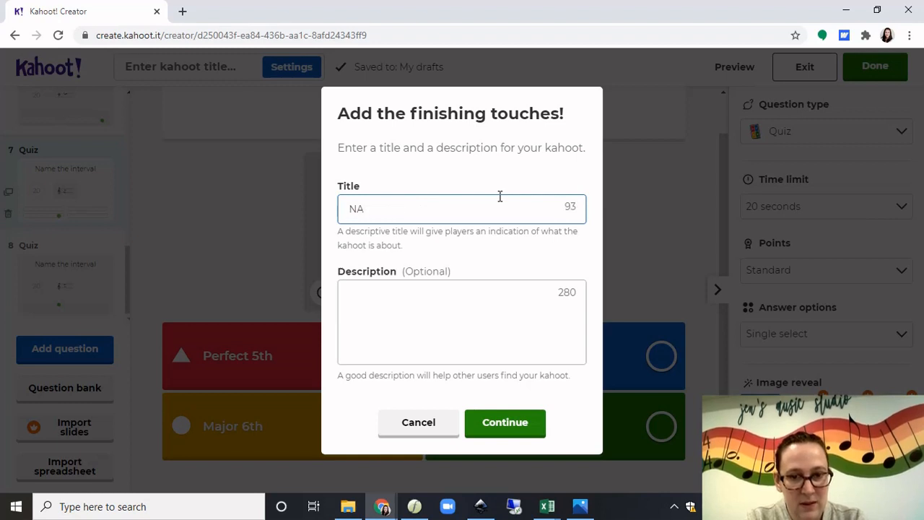
pyautogui.write('ame the Interval')
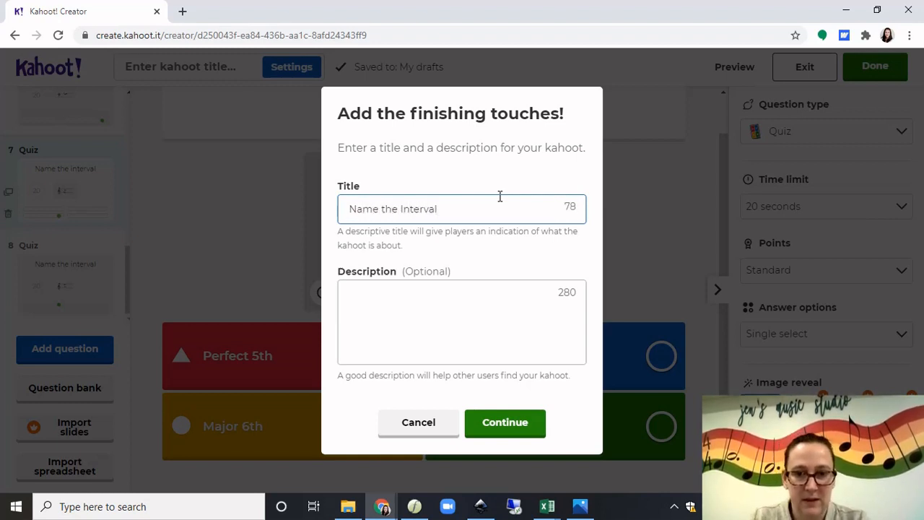
# Enter "Major, Minor or Perfect?" as the description and complete the kahoot, returning to the kahoot list
pyautogui.click(477, 288)
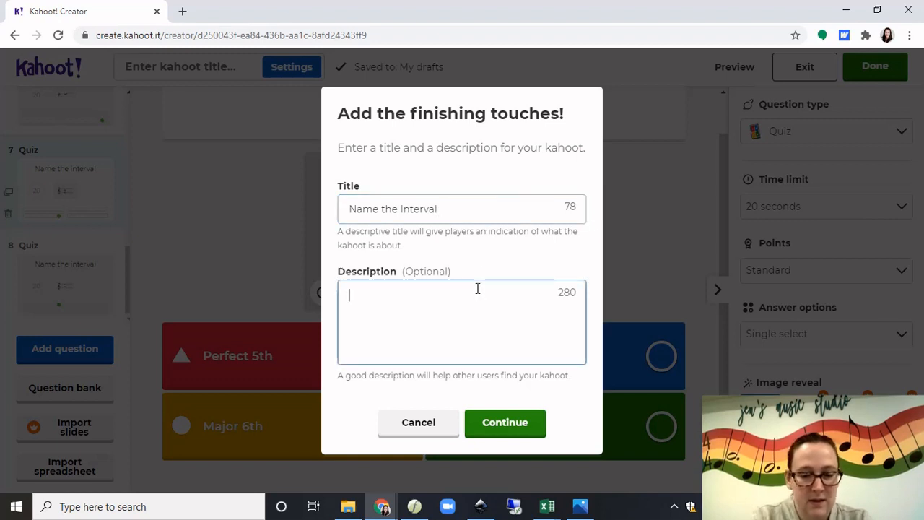
pyautogui.write('Major, Mi')
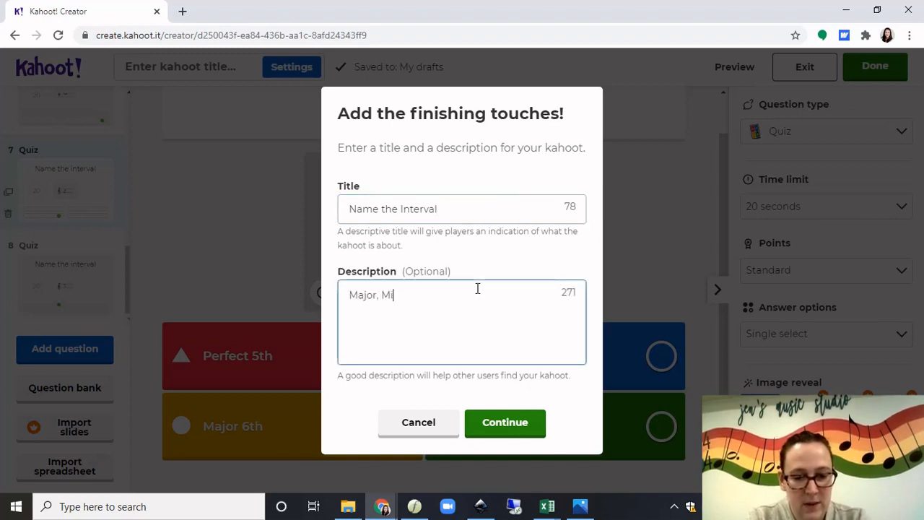
pyautogui.write('nor or ')
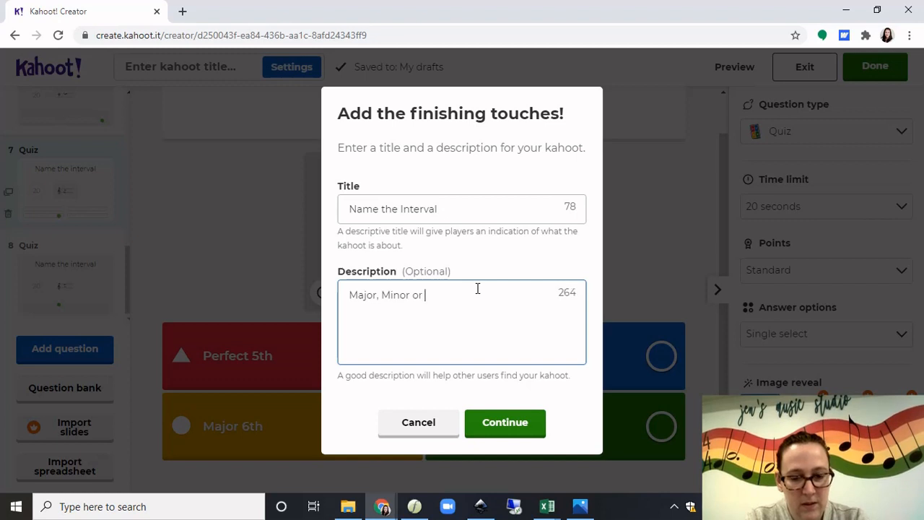
pyautogui.write('Perfect?')
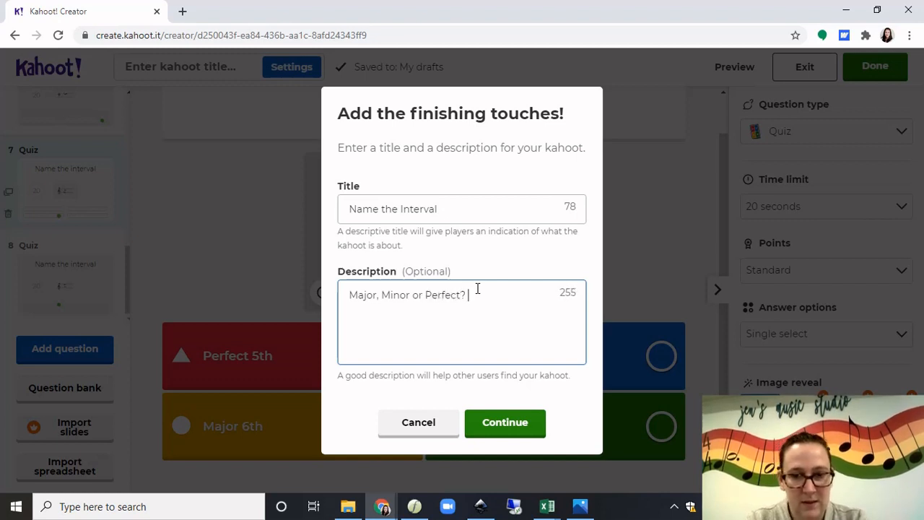
pyautogui.click(521, 426)
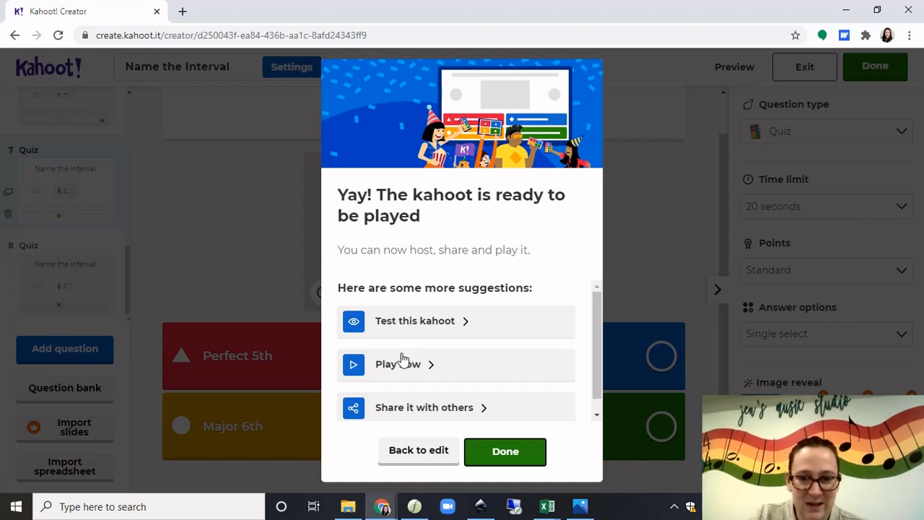
pyautogui.click(520, 463)
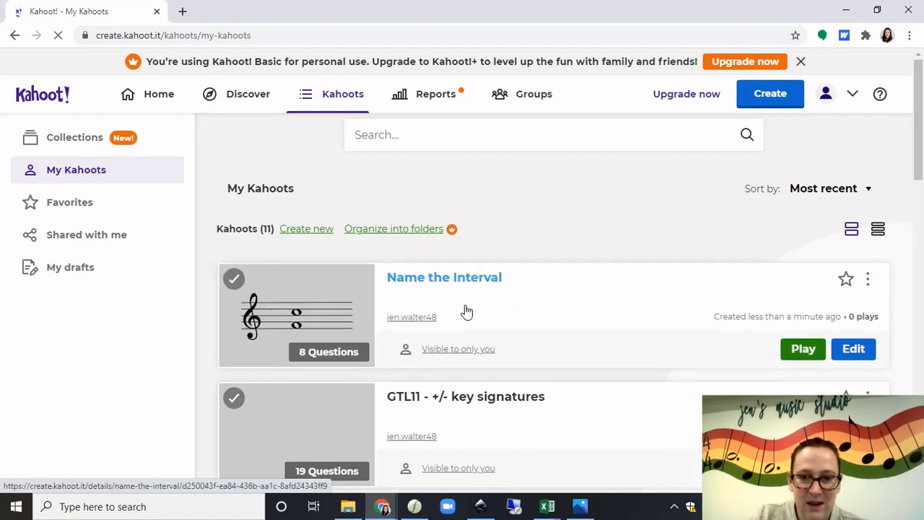
# Host the Name the Interval kahoot as a live game in Classic player-versus-player mode
pyautogui.click(806, 352)
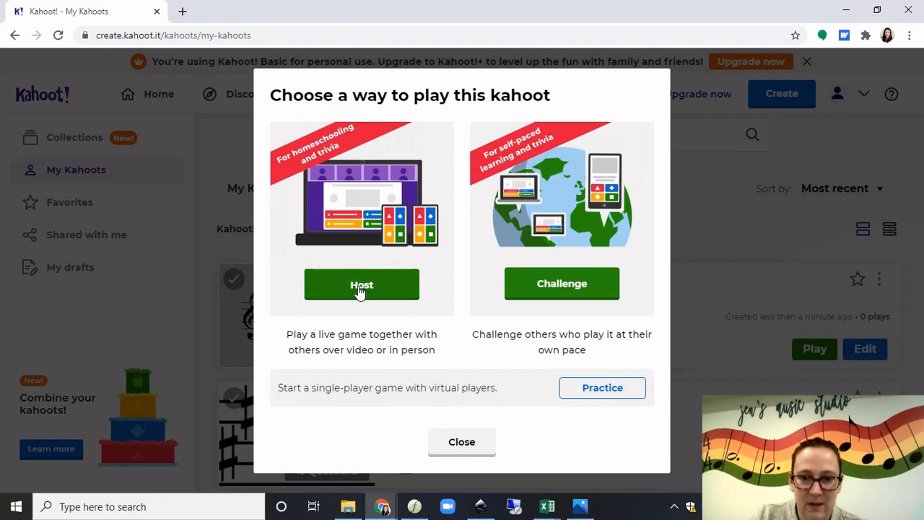
pyautogui.click(324, 291)
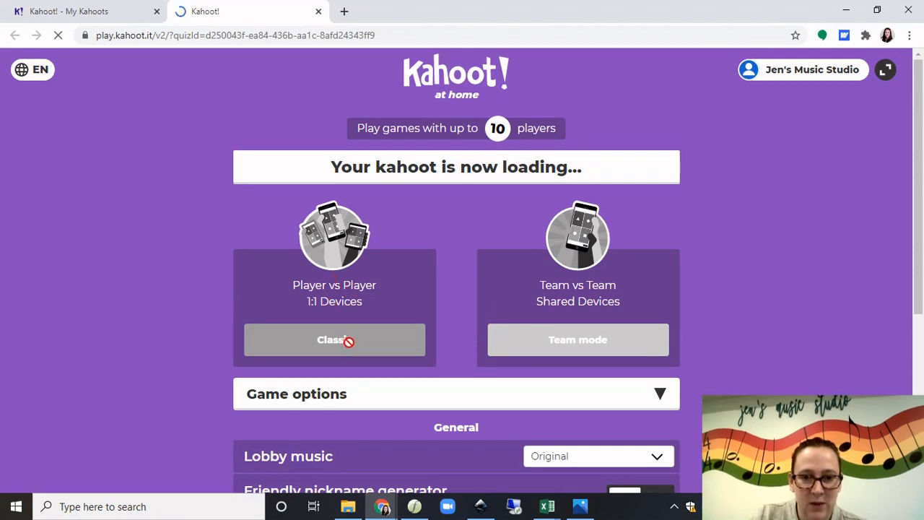
pyautogui.click(351, 344)
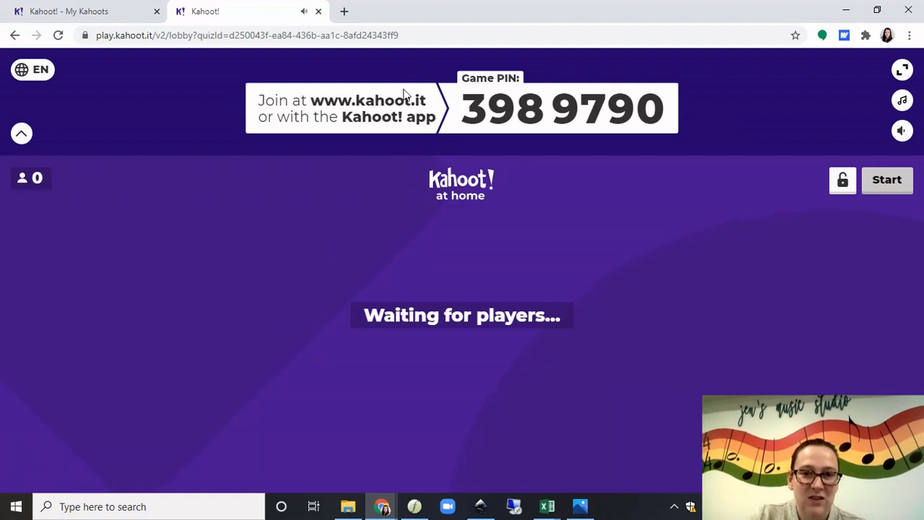
# Highlight the join web address and the game PIN in the lobby, then clear the selection
pyautogui.moveTo(312, 100); pyautogui.dragTo(432, 102)
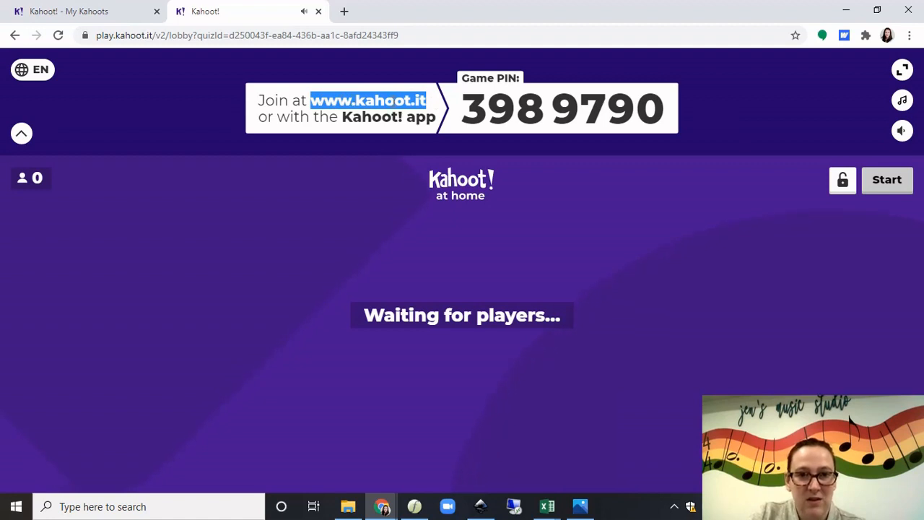
pyautogui.click(462, 101)
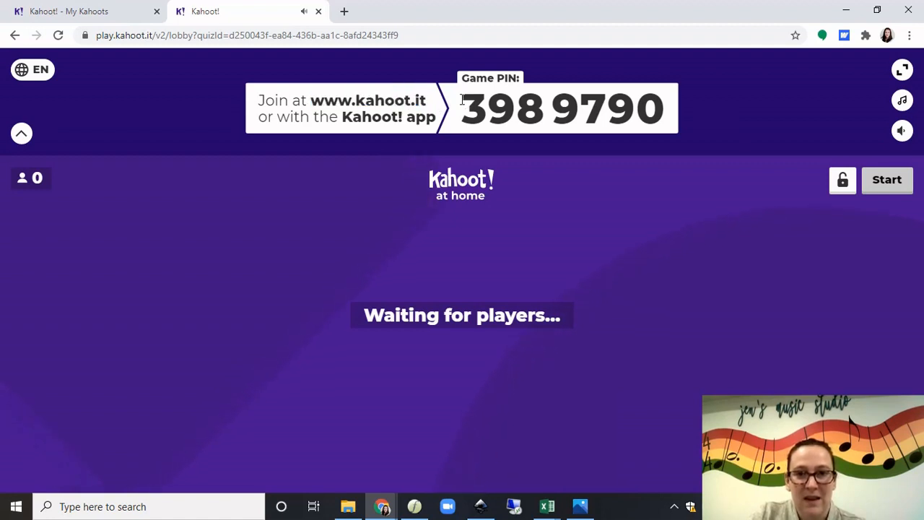
pyautogui.moveTo(463, 102); pyautogui.dragTo(661, 105)
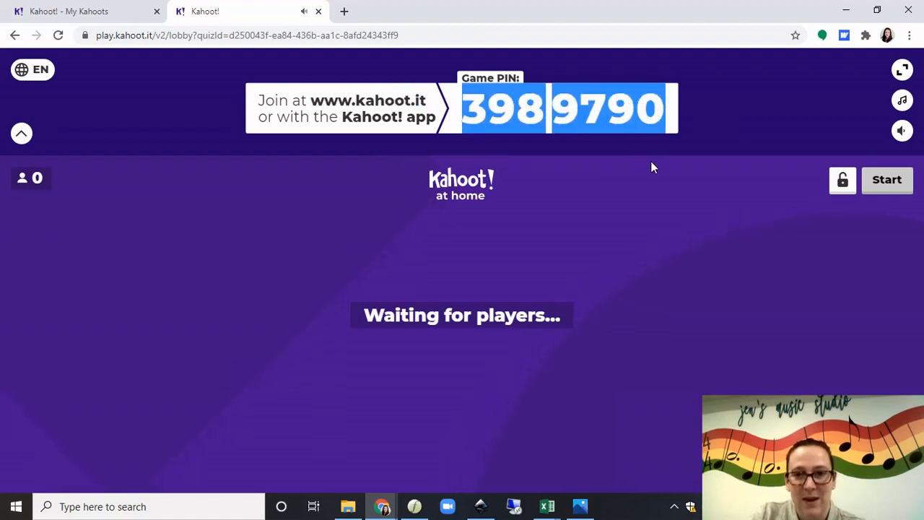
pyautogui.click(682, 182)
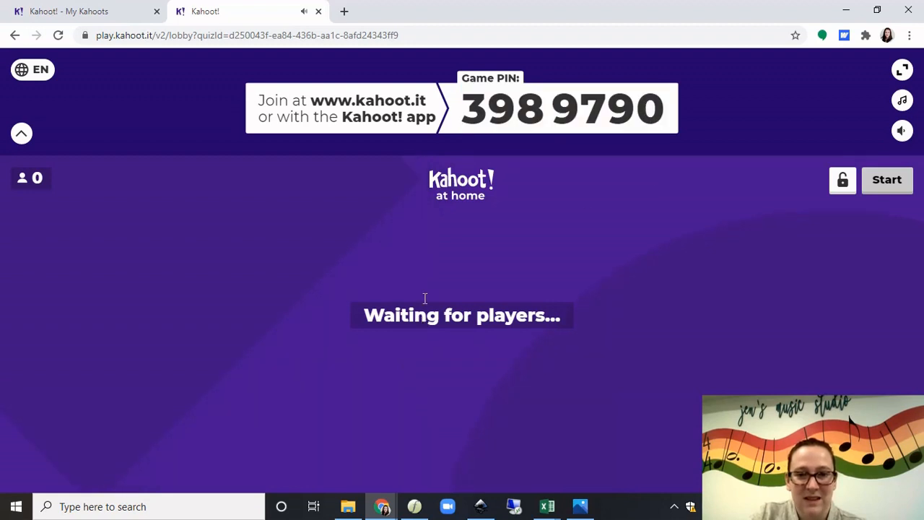